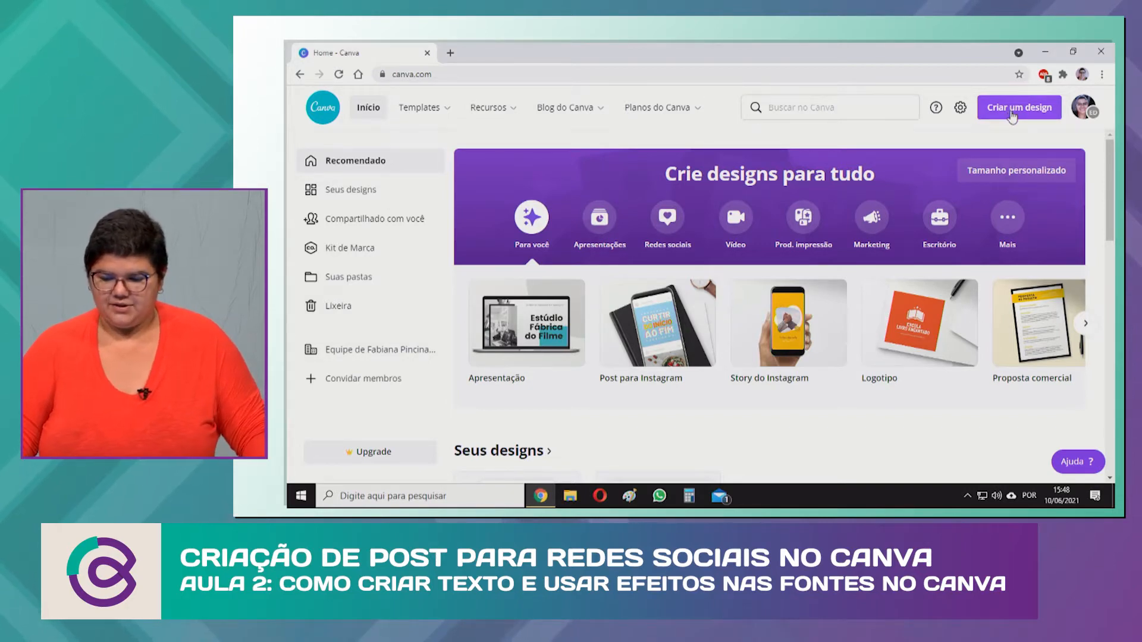
# Create a blank Post para Instagram design and add a paragraph text box to its page
pyautogui.click(1012, 116)
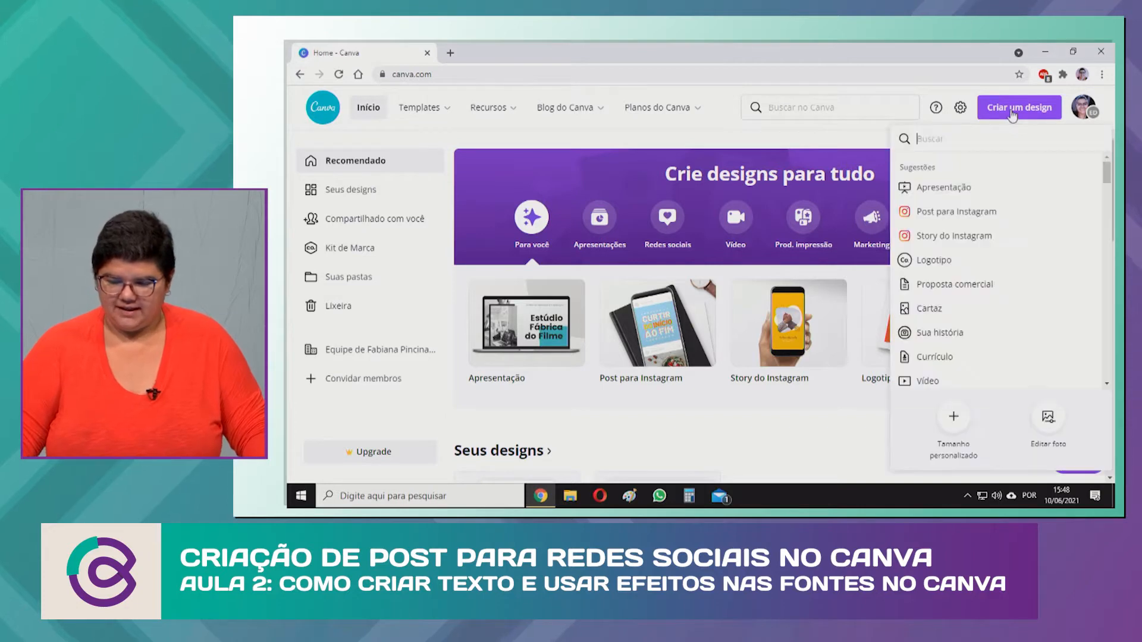
pyautogui.click(946, 215)
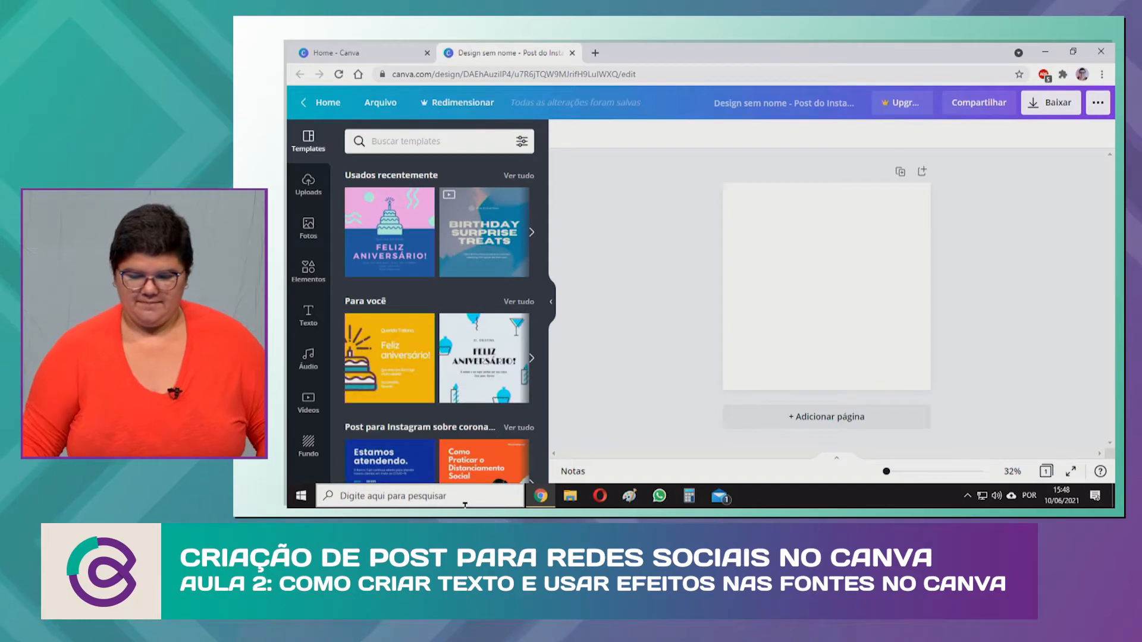
pyautogui.click(879, 217)
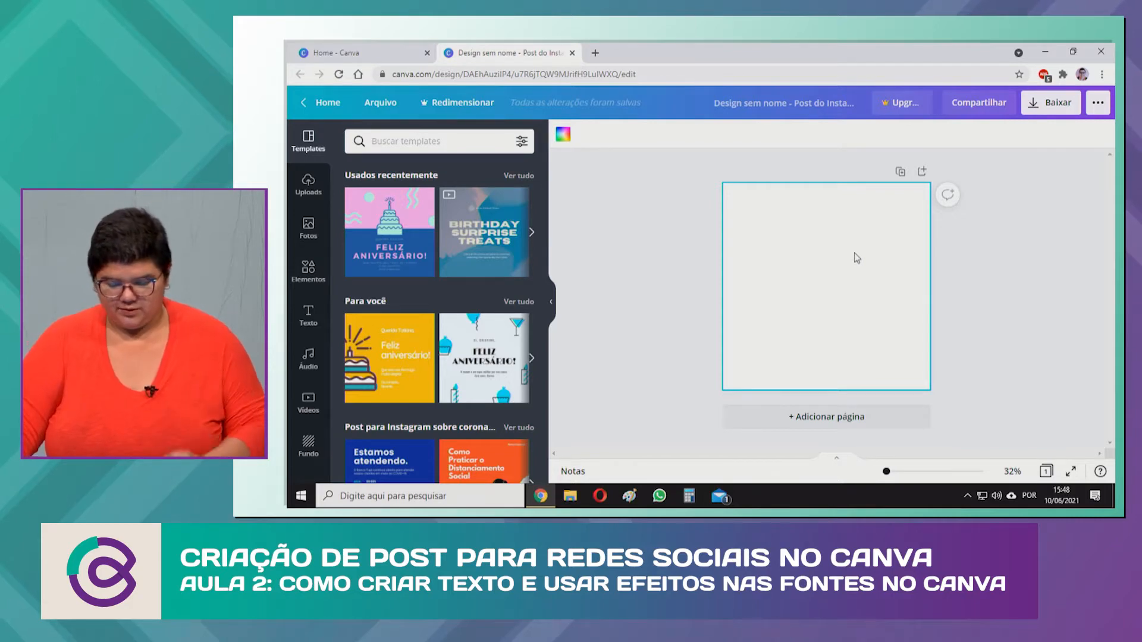
pyautogui.press('t')
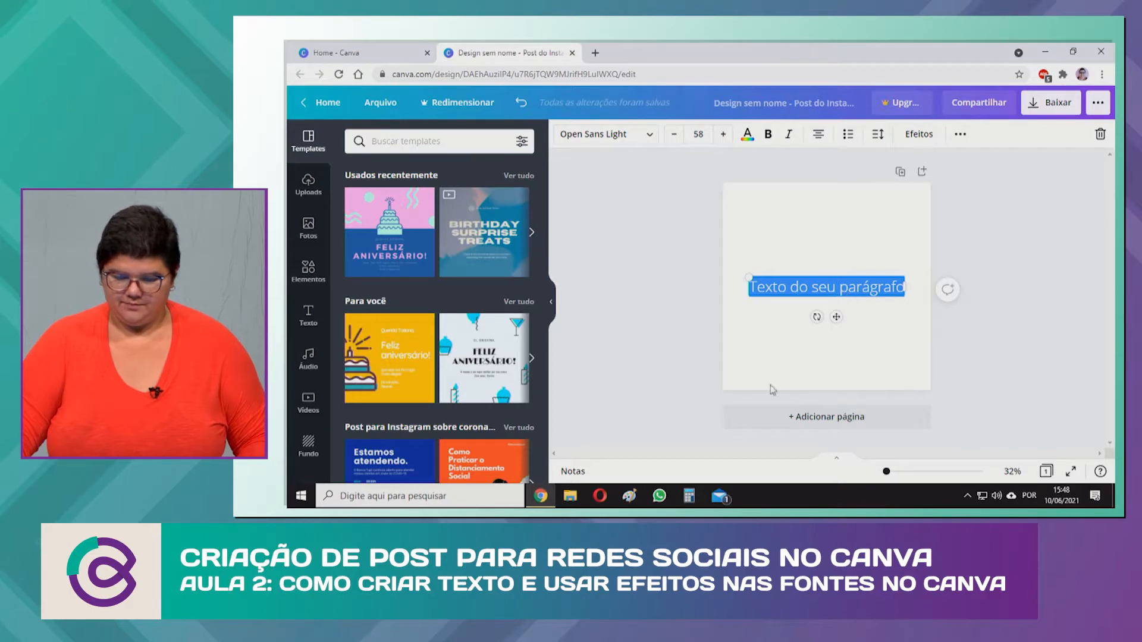
# Insert a title text box and place it above the paragraph text, near the page's upper edge
pyautogui.click(308, 318)
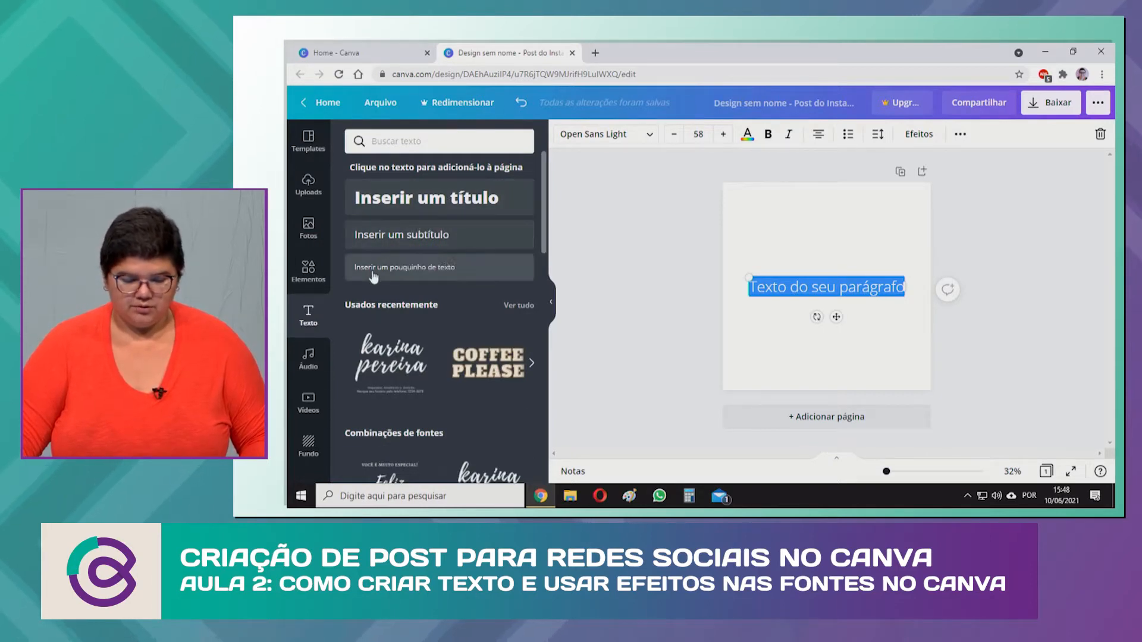
pyautogui.click(434, 209)
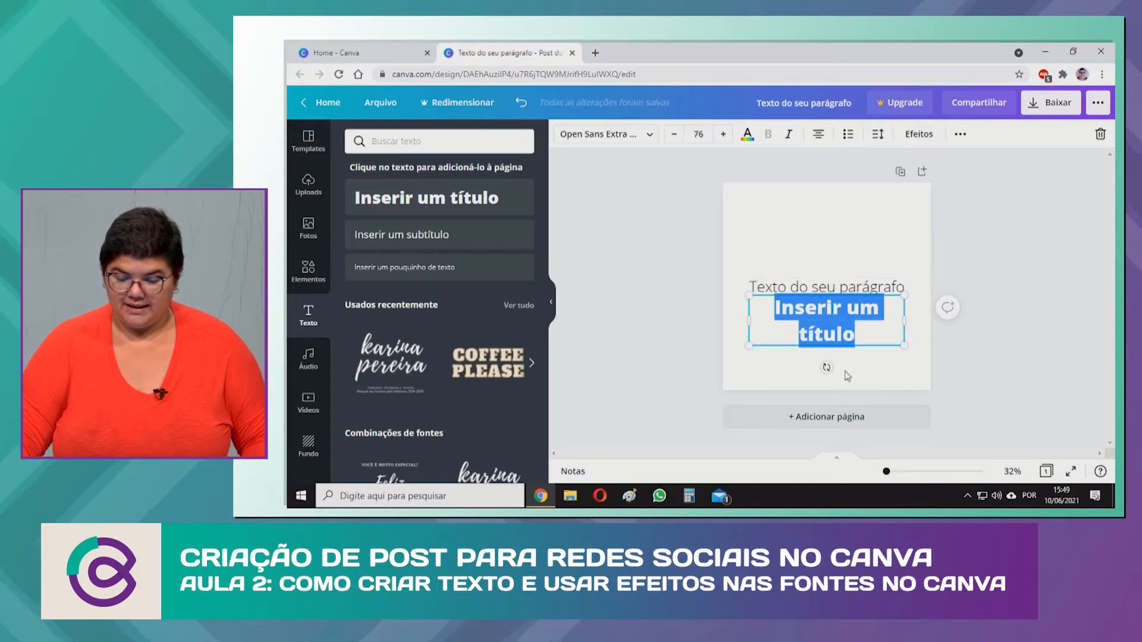
pyautogui.click(935, 372)
pyautogui.moveTo(854, 317); pyautogui.dragTo(840, 225)
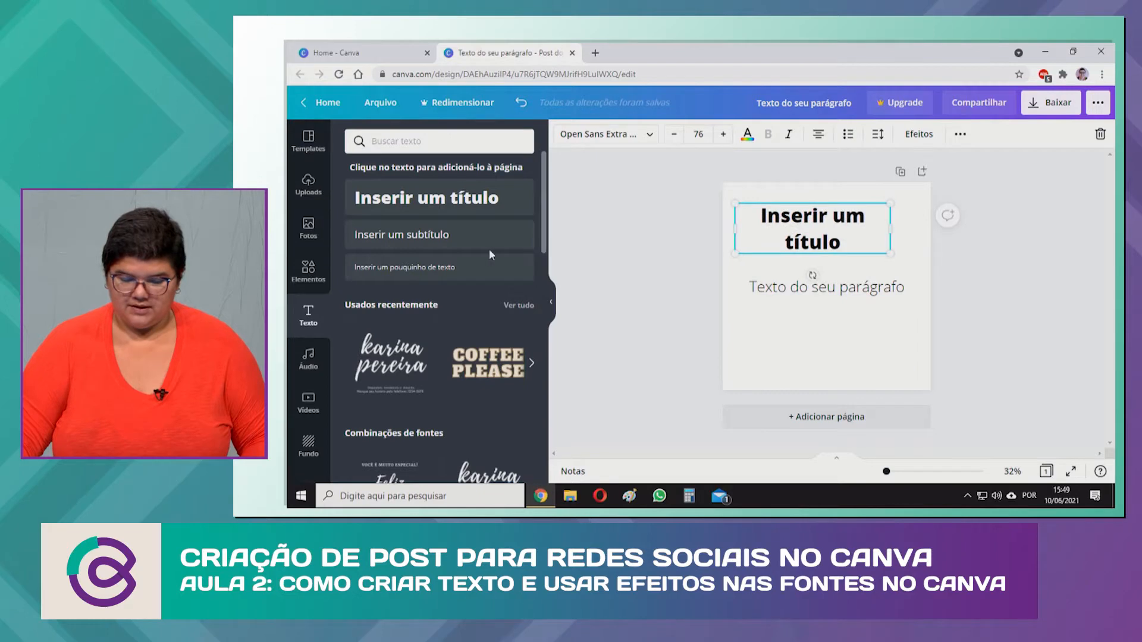
# Insert a subtitle beneath the title and move the paragraph text down towards the page's lower edge
pyautogui.click(401, 242)
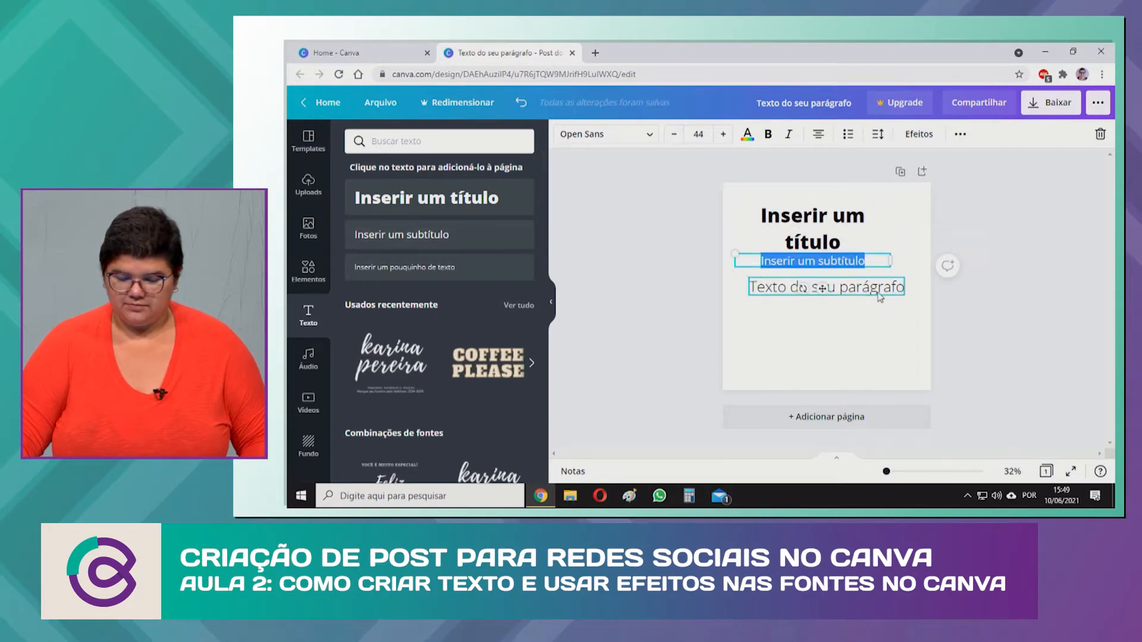
pyautogui.click(882, 377)
pyautogui.moveTo(857, 268); pyautogui.dragTo(847, 346)
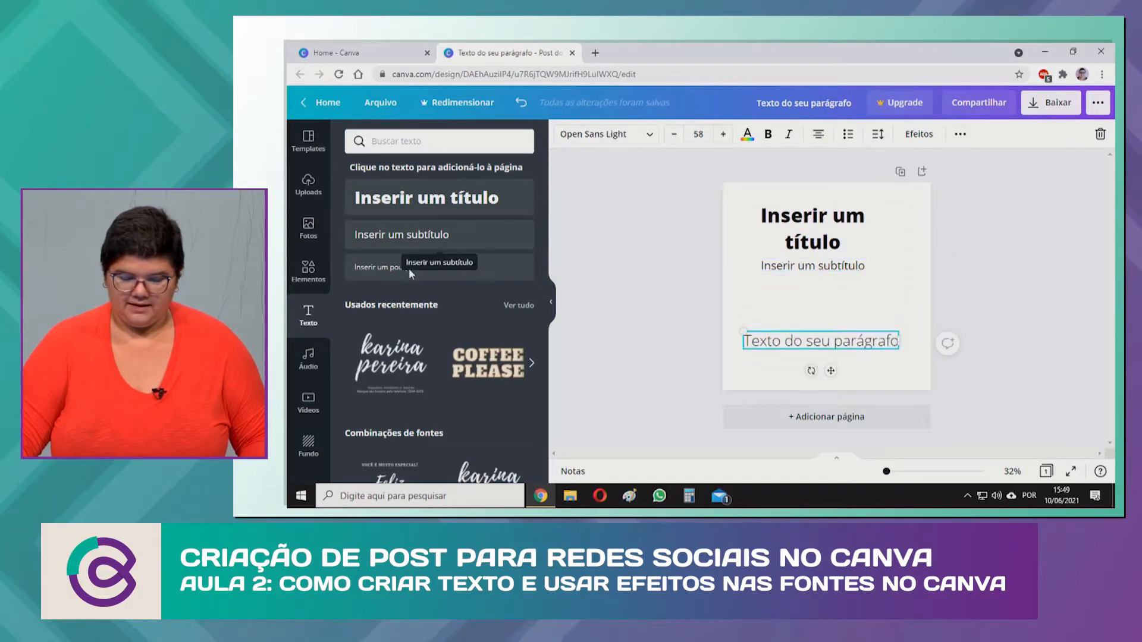
# Insert a small body text line under the subtitle and move the paragraph text up just below it
pyautogui.click(416, 275)
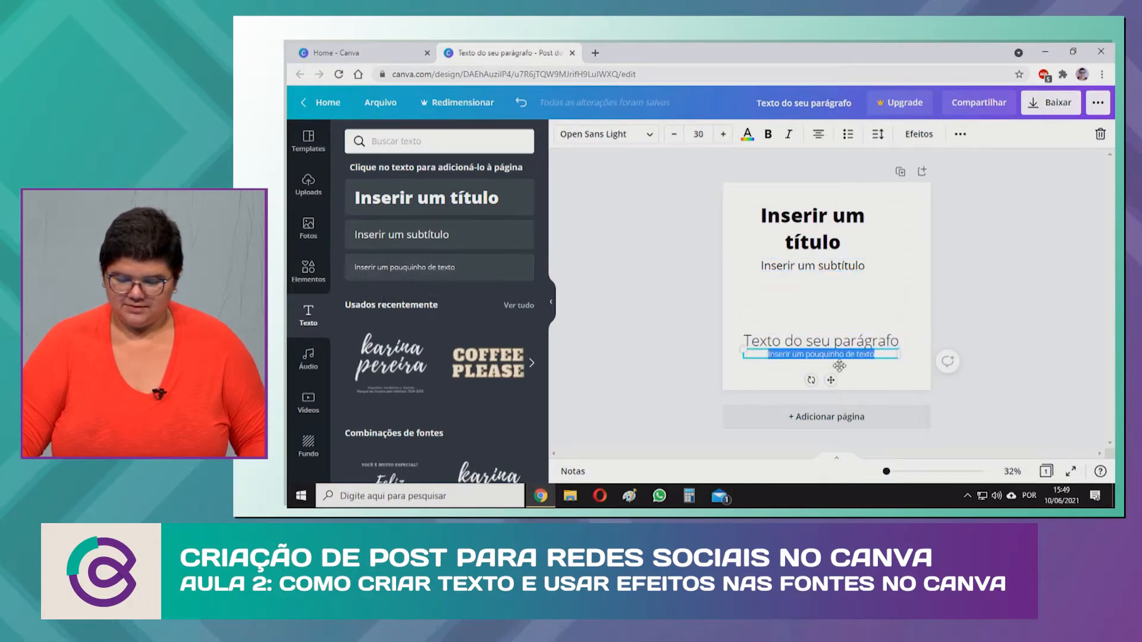
pyautogui.moveTo(831, 372); pyautogui.dragTo(831, 304)
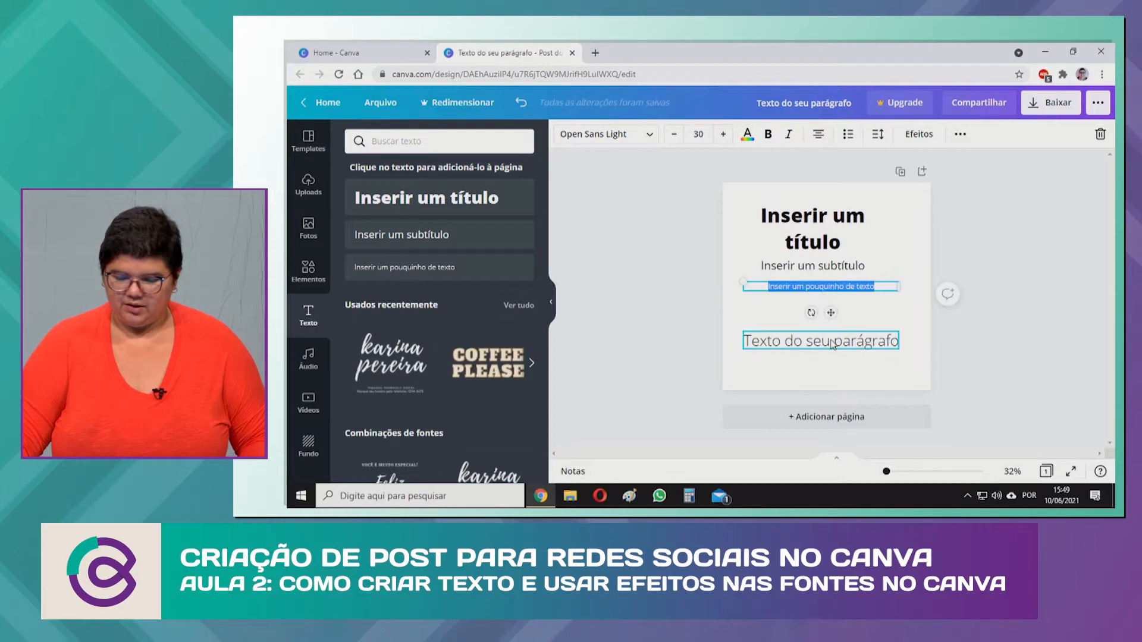
pyautogui.click(845, 329)
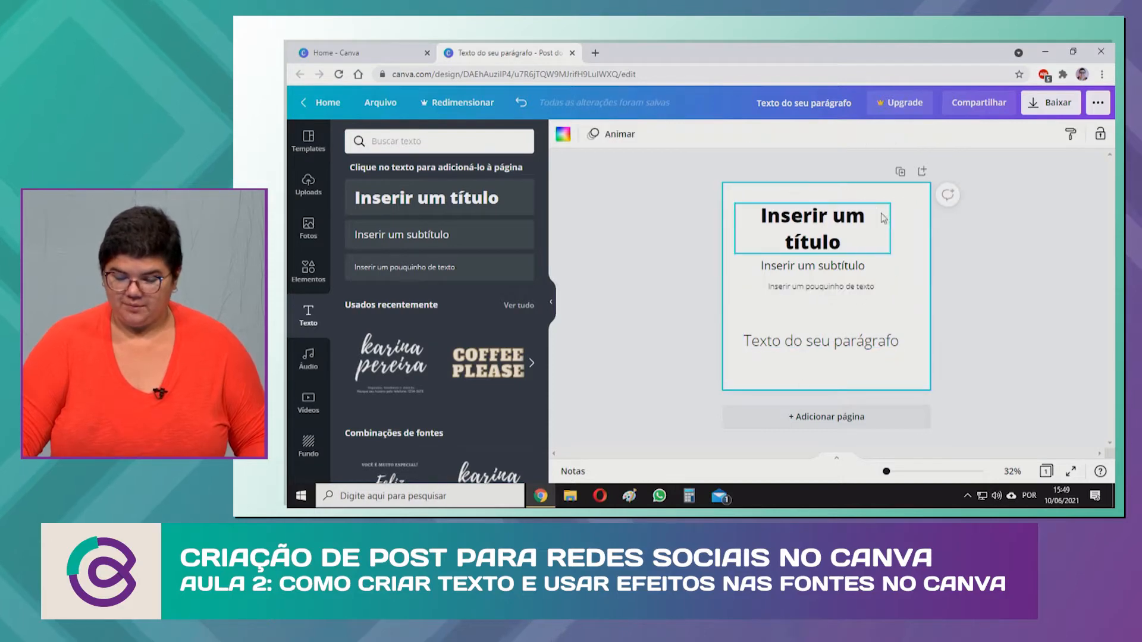
pyautogui.moveTo(863, 344); pyautogui.dragTo(856, 315)
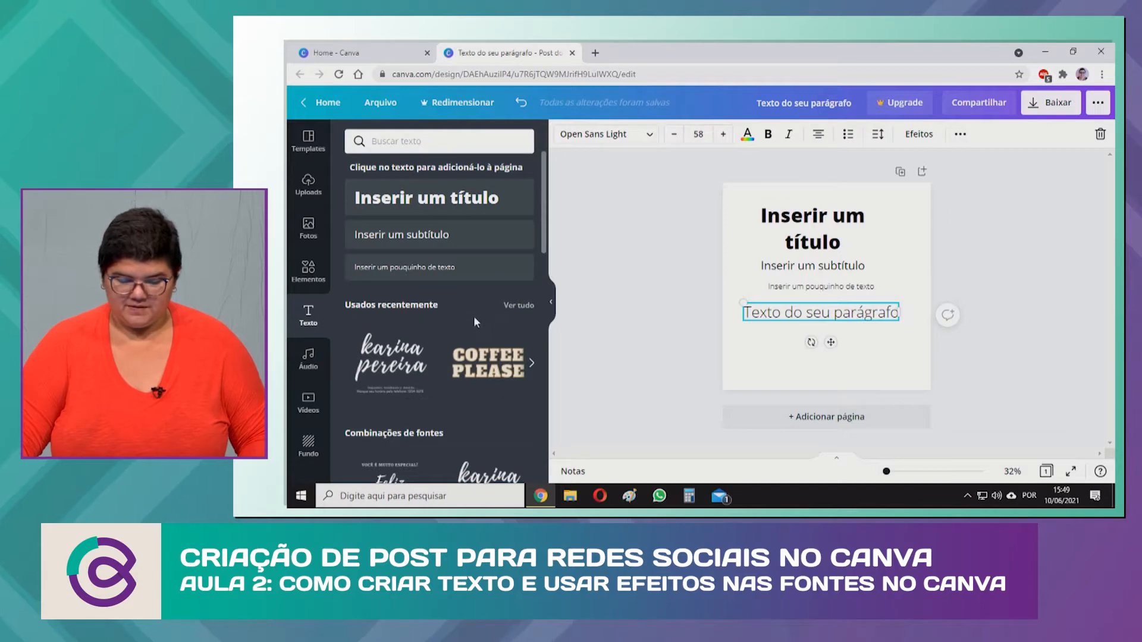
# Browse the ready-made font combinations offered for text
pyautogui.scroll(-1, 476, 316)
pyautogui.scroll(-2, 466, 331)
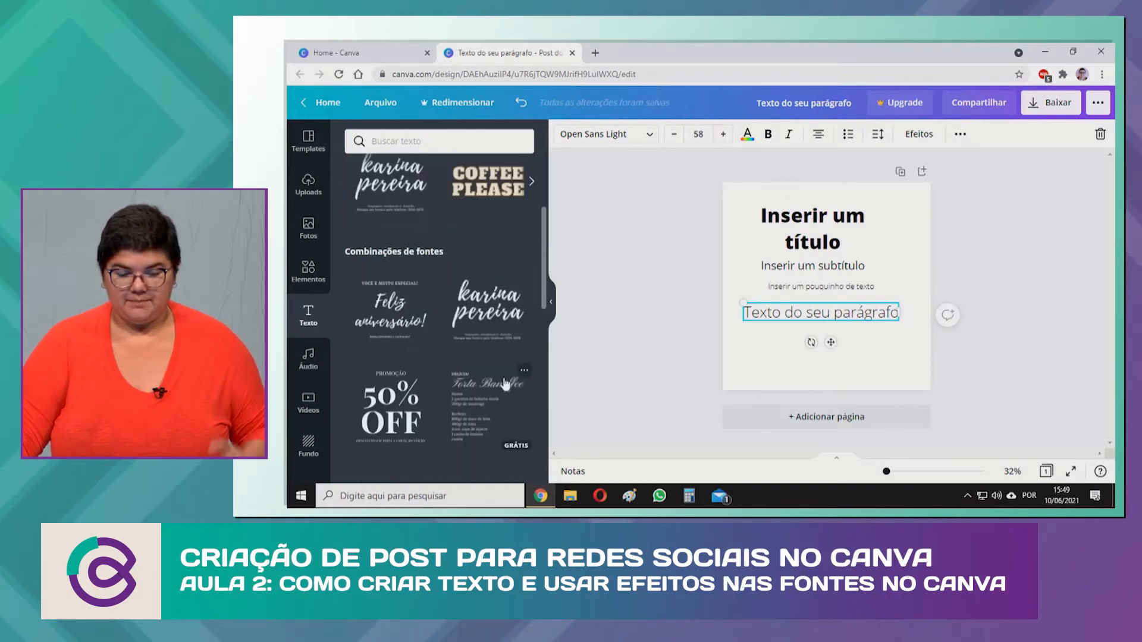
pyautogui.scroll(-1, 438, 375)
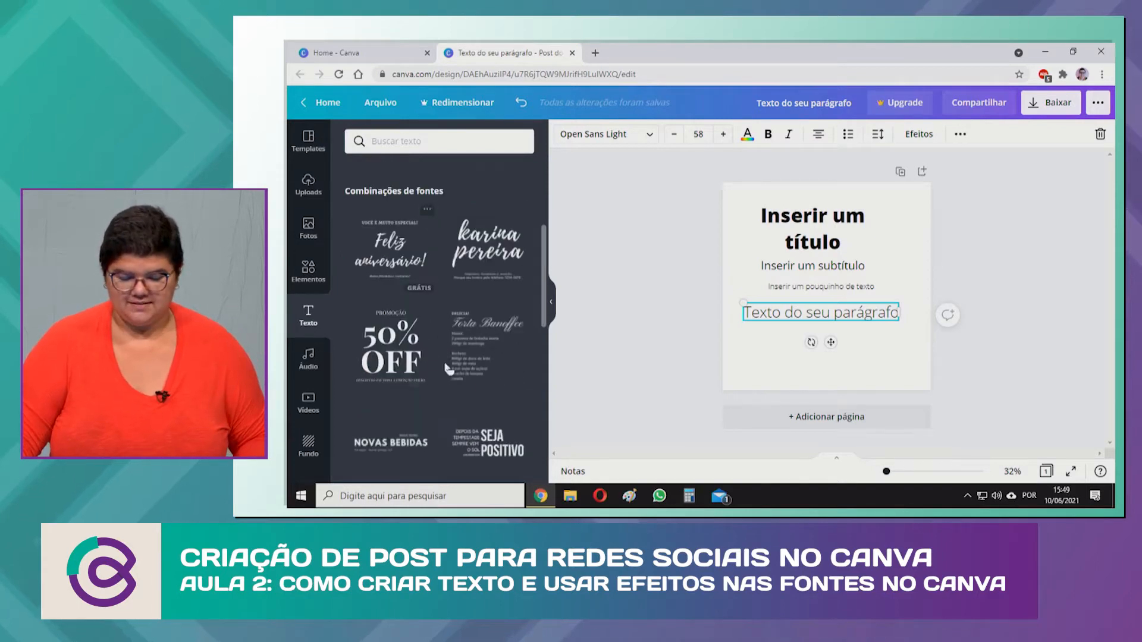
pyautogui.scroll(-3, 440, 387)
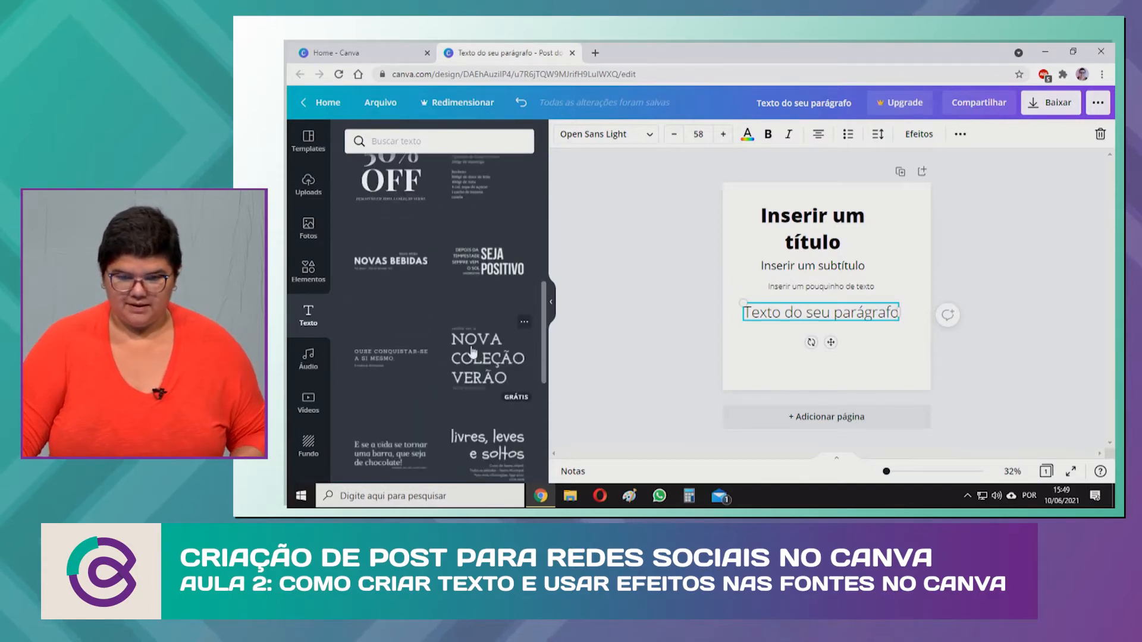
pyautogui.scroll(-3, 458, 355)
pyautogui.scroll(5, 458, 357)
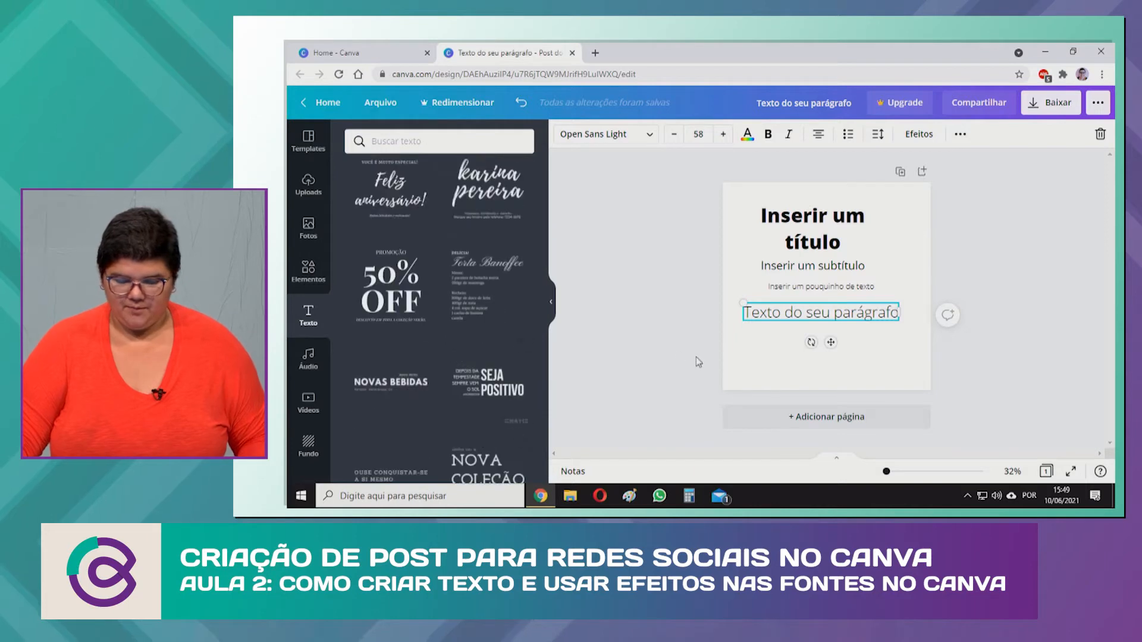
# Add a blank page at the end and another after page 1, moving the latter to the first position
pyautogui.click(810, 418)
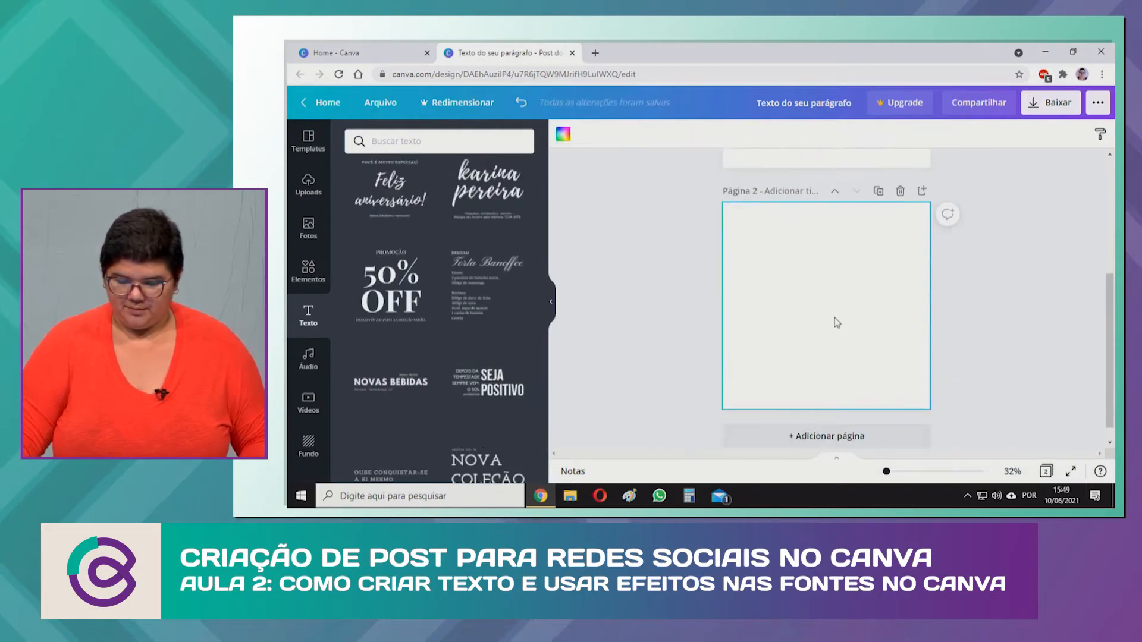
pyautogui.scroll(4, 830, 344)
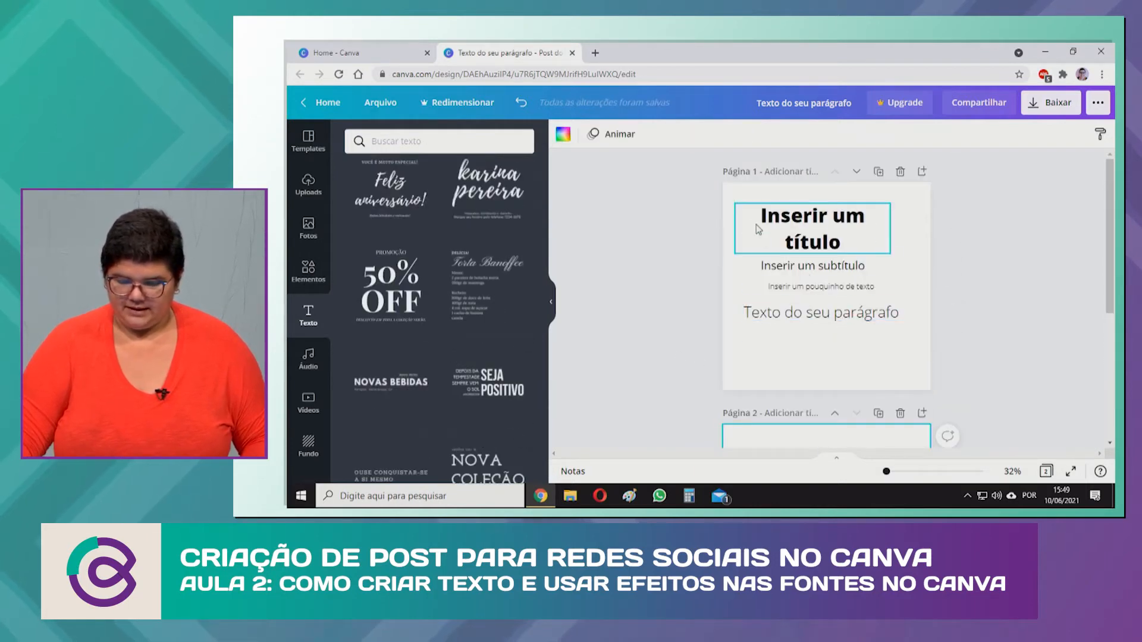
pyautogui.scroll(-2, 806, 357)
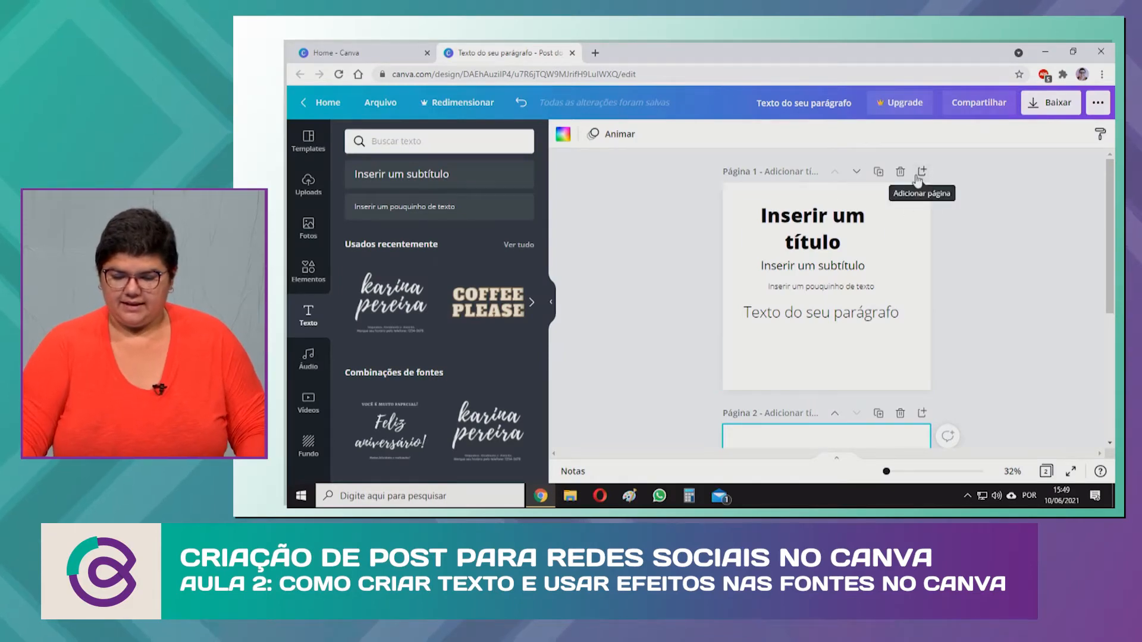
pyautogui.click(918, 177)
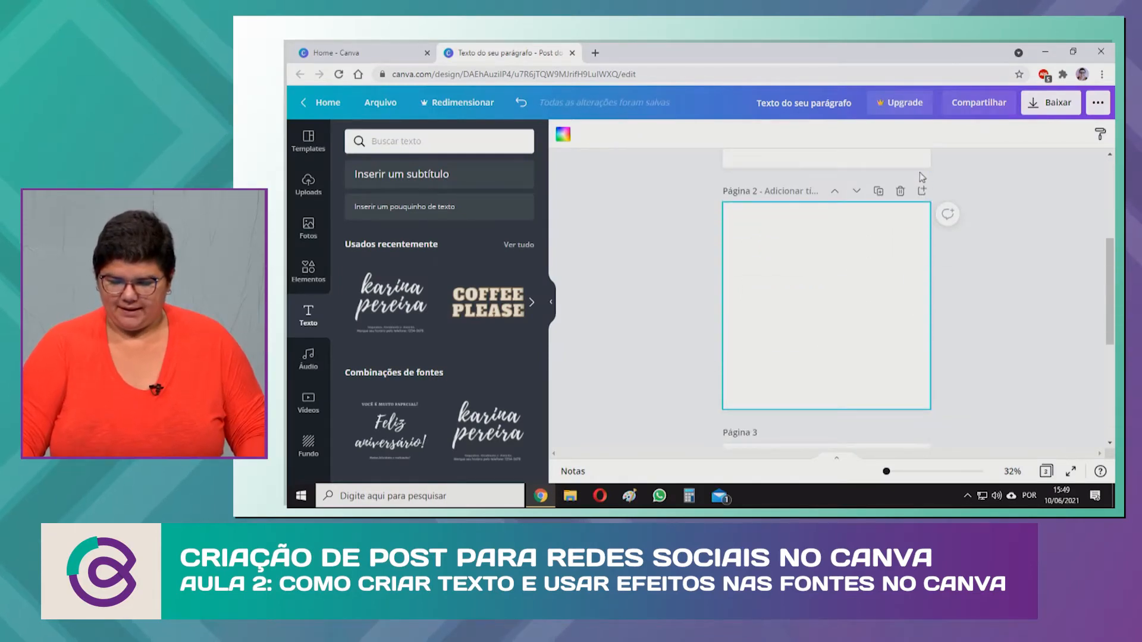
pyautogui.click(835, 192)
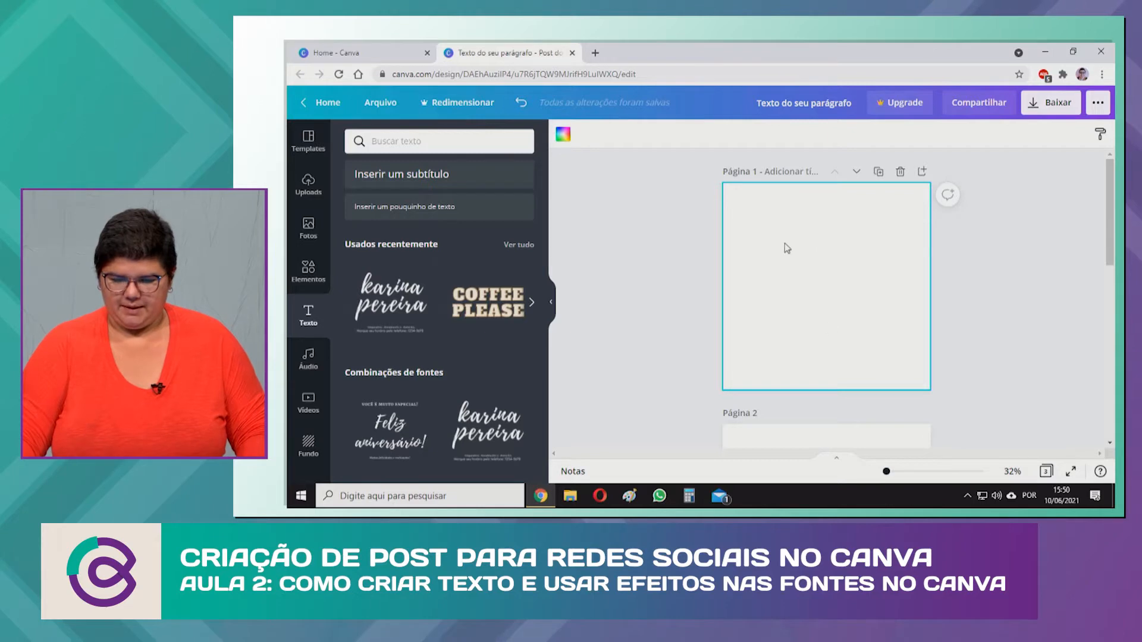
# Open the existing TURMA NOITE_FEED INSTAGRAM design from the list of own designs
pyautogui.click(363, 54)
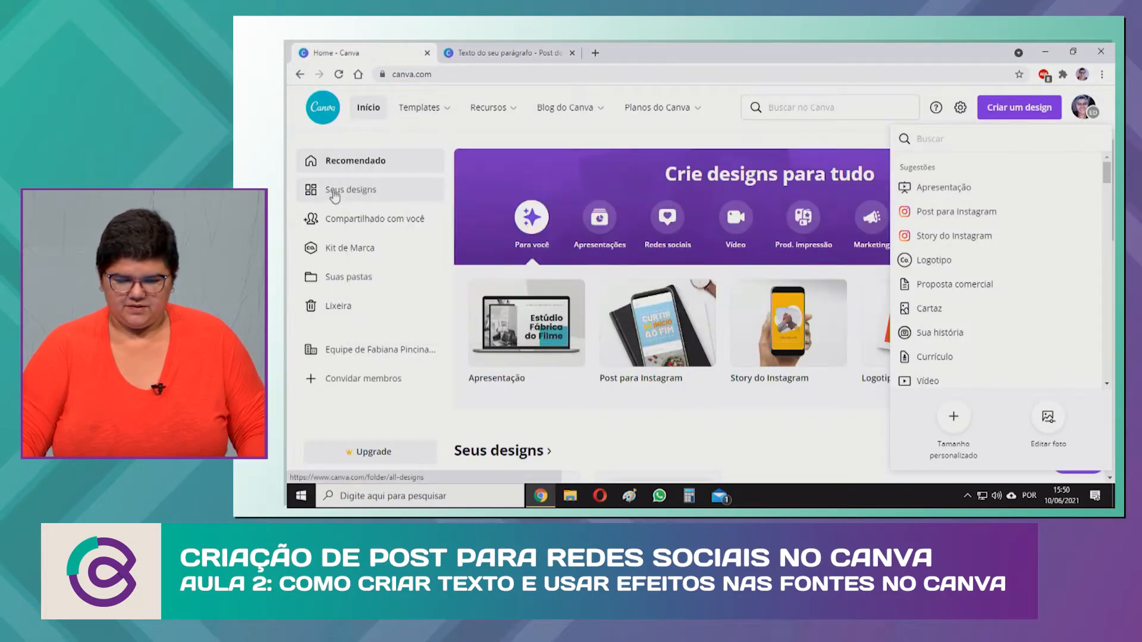
pyautogui.click(335, 196)
pyautogui.click(511, 271)
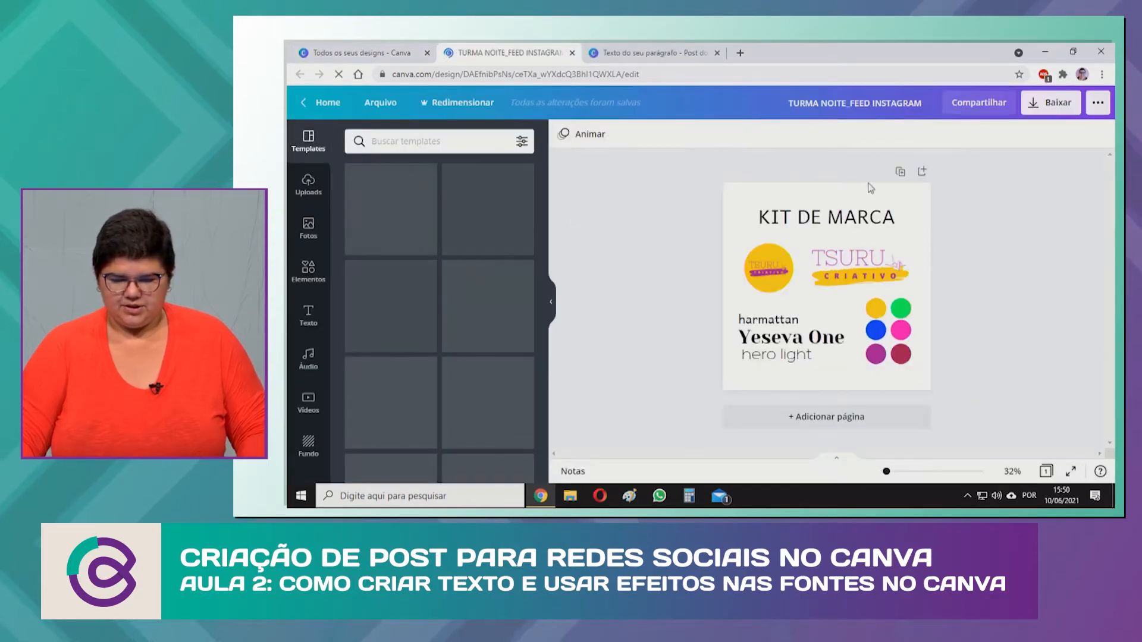
# Copy all elements of the KIT DE MARCA page and paste them onto blank page 1 of the new design
pyautogui.moveTo(844, 340); pyautogui.dragTo(706, 393)
pyautogui.click(1021, 251)
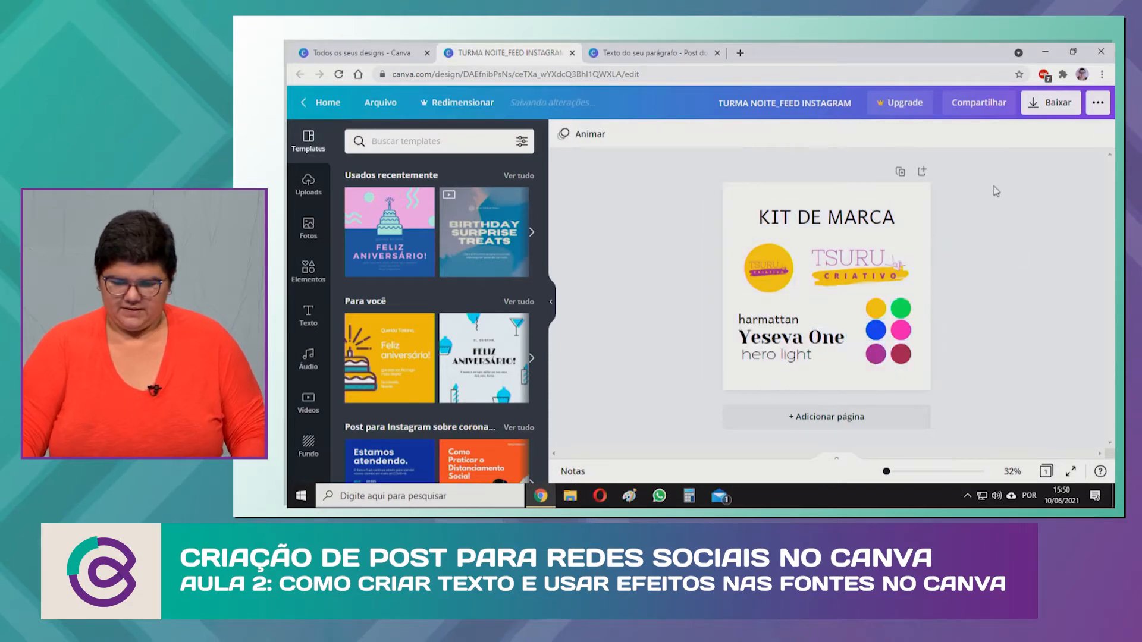
pyautogui.moveTo(1038, 190); pyautogui.dragTo(659, 388)
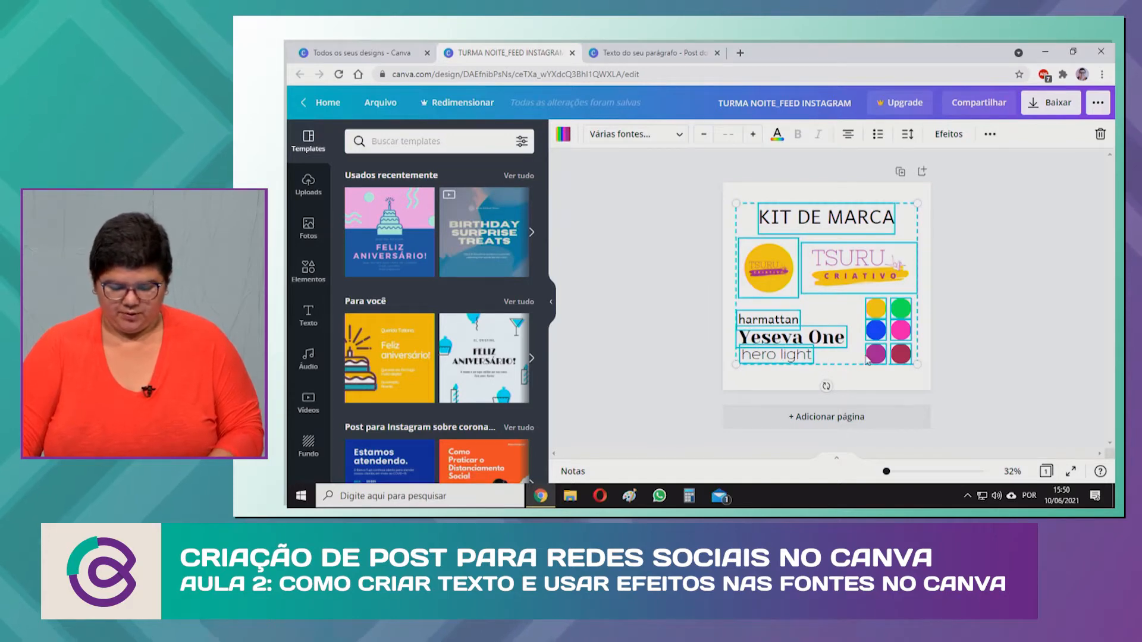
pyautogui.click(663, 53)
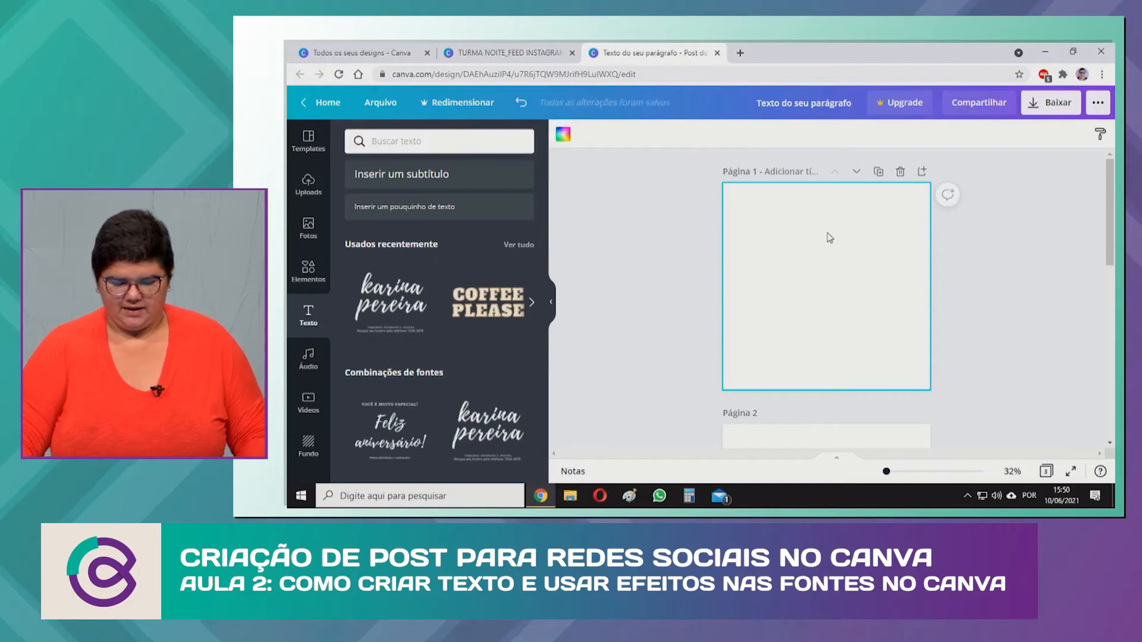
pyautogui.hotkey('ctrl', 'v')
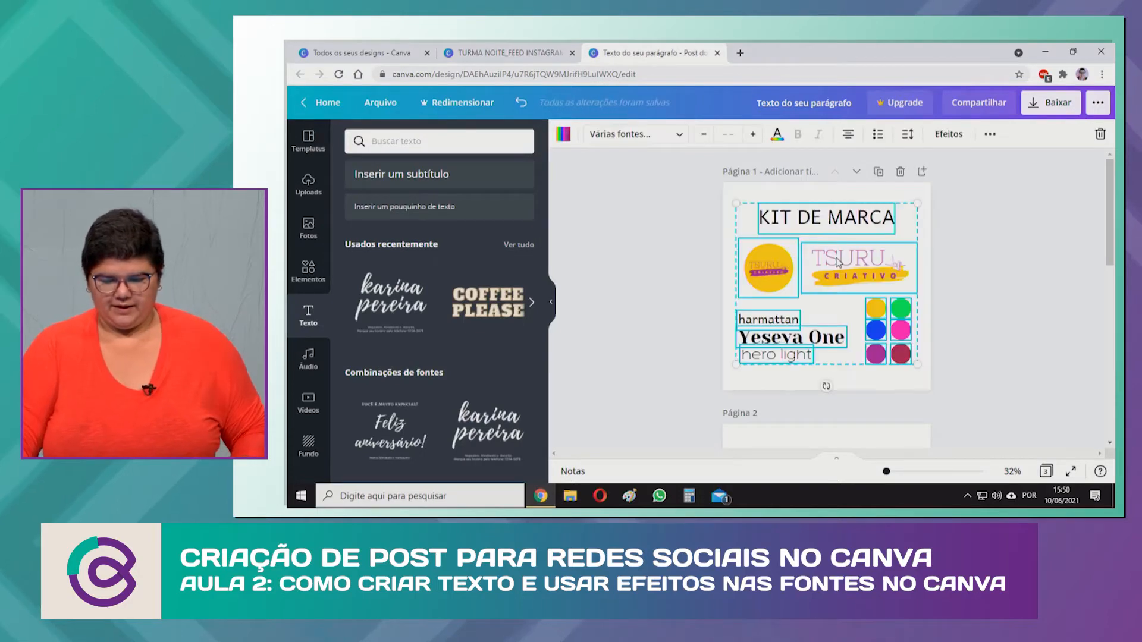
pyautogui.click(939, 269)
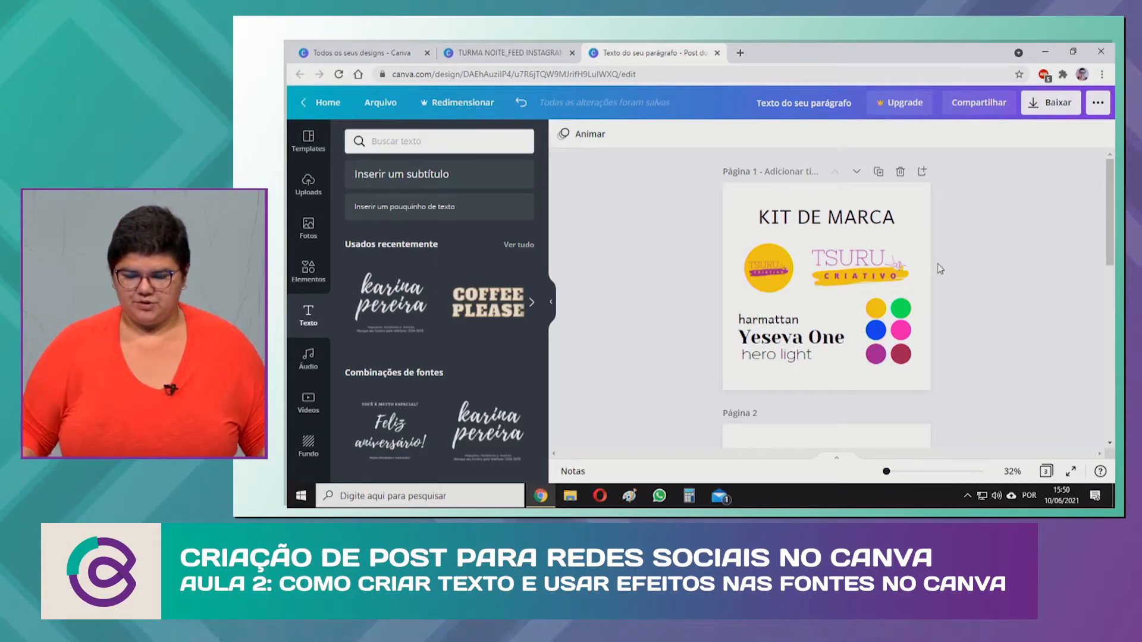
# Delete the paragraph text, the small body text and the subtitle from page 2
pyautogui.scroll(-3, 887, 325)
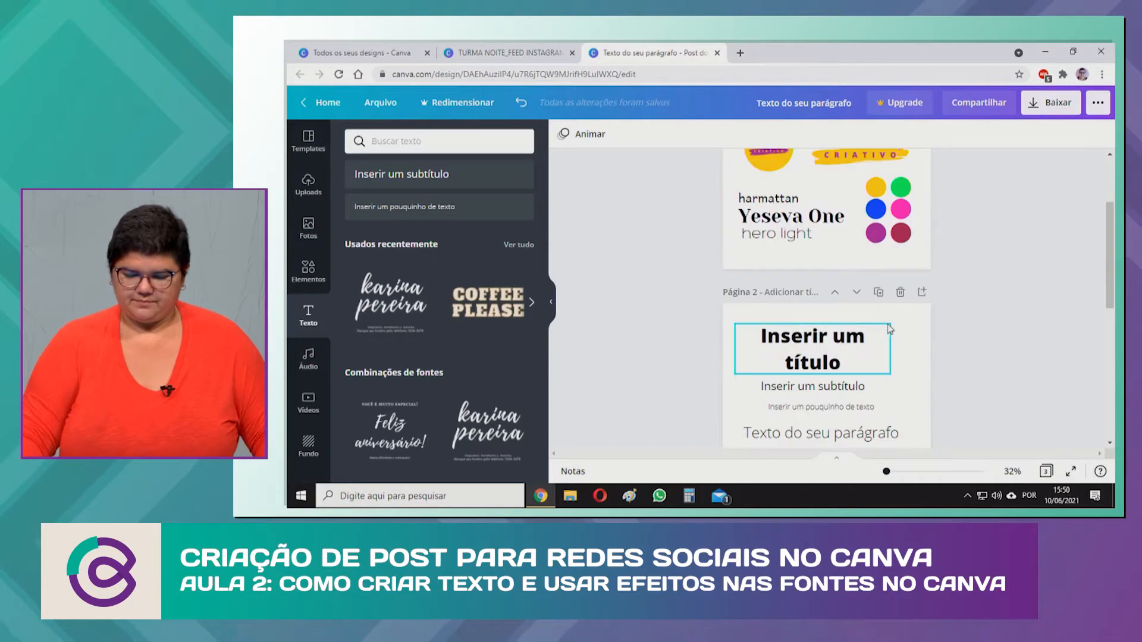
pyautogui.scroll(3, 890, 349)
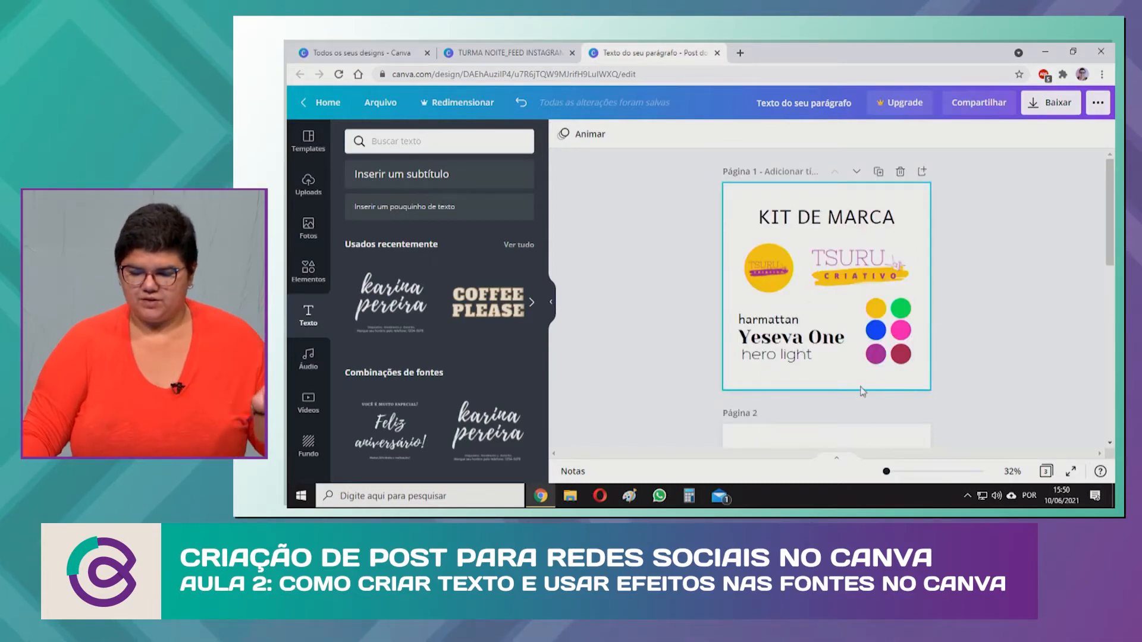
pyautogui.scroll(-3, 857, 387)
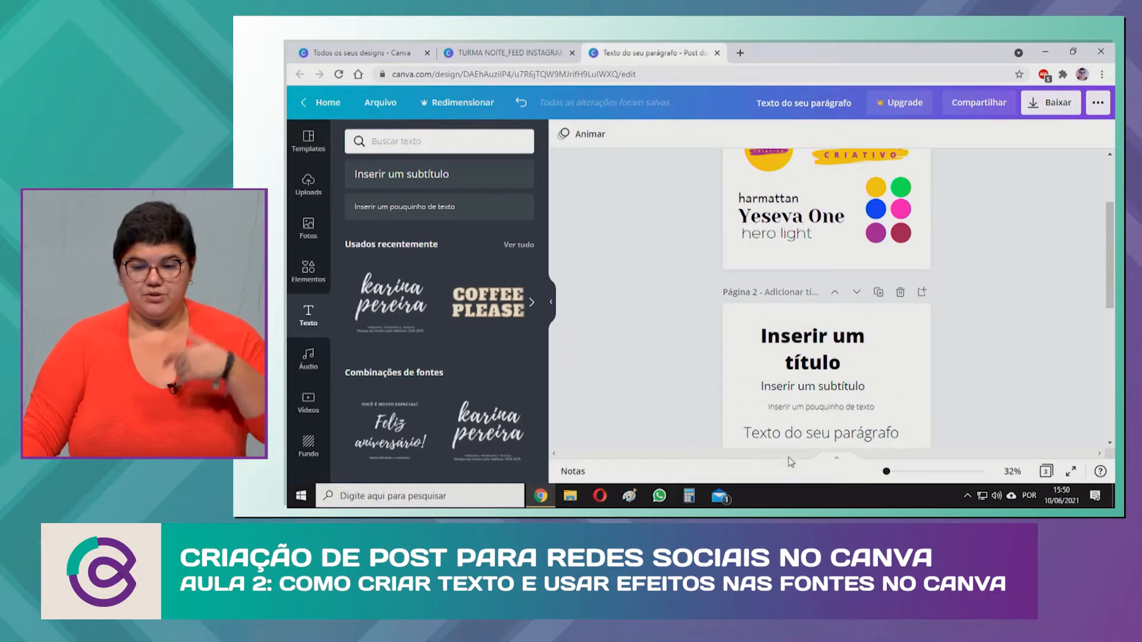
pyautogui.scroll(-1, 864, 334)
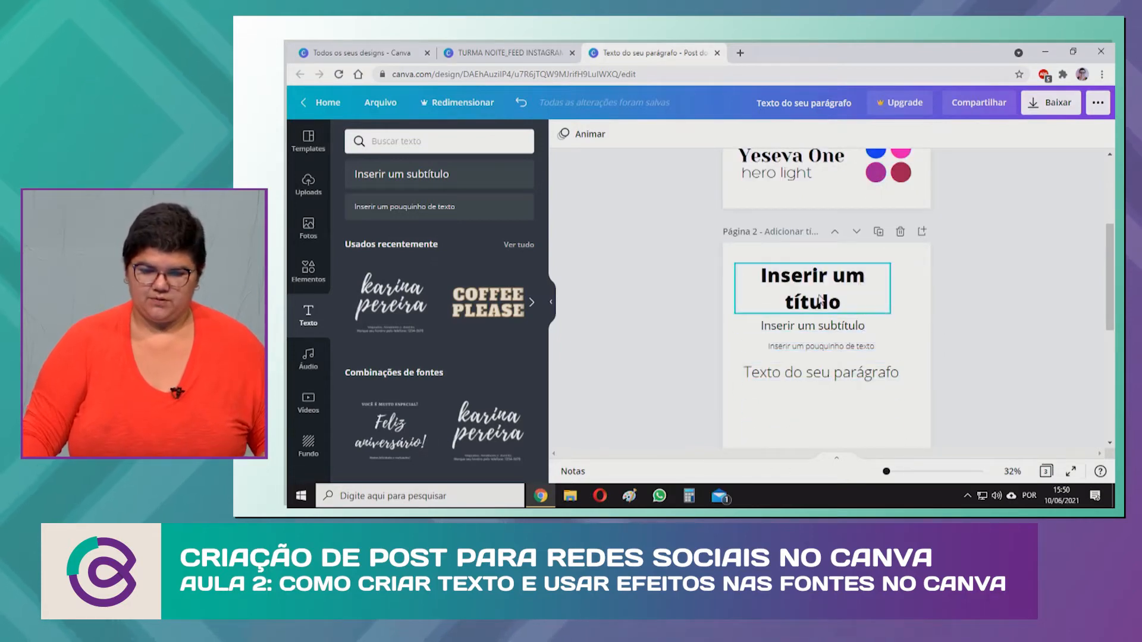
pyautogui.click(824, 384)
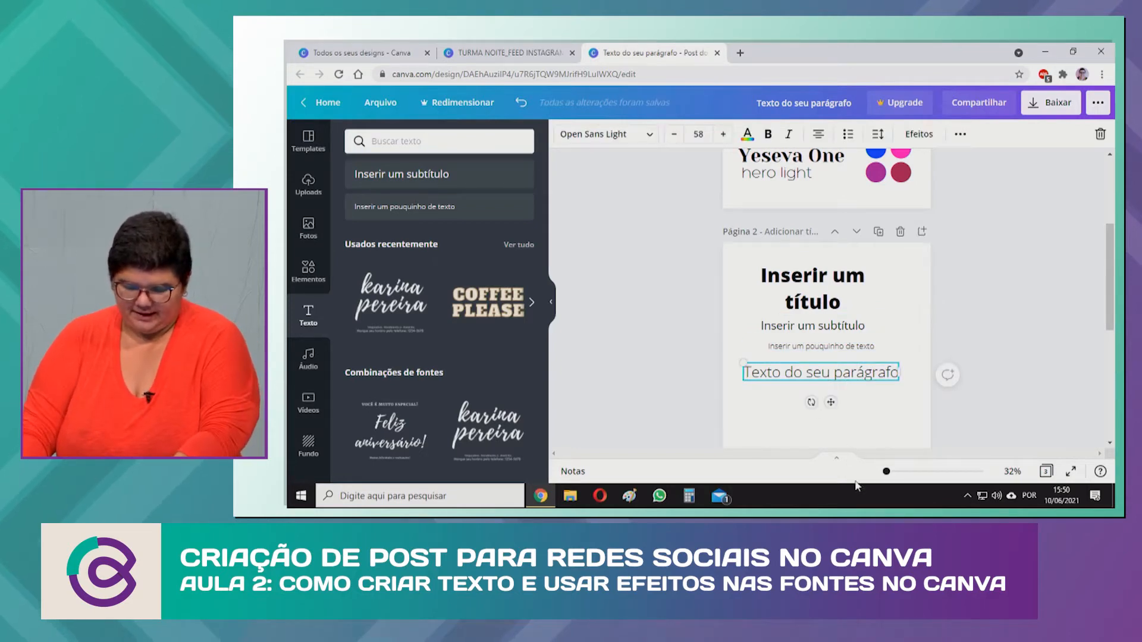
pyautogui.click(878, 375)
pyautogui.click(887, 401)
pyautogui.click(878, 375)
pyautogui.press('Delete')
pyautogui.click(850, 347)
pyautogui.press('Delete')
pyautogui.click(847, 321)
pyautogui.press('Delete')
# Scale the title text box on page 2 down slightly, to a font size of about 71,4
pyautogui.click(836, 296)
pyautogui.moveTo(895, 290); pyautogui.dragTo(870, 349)
pyautogui.click(890, 330)
pyautogui.click(825, 281)
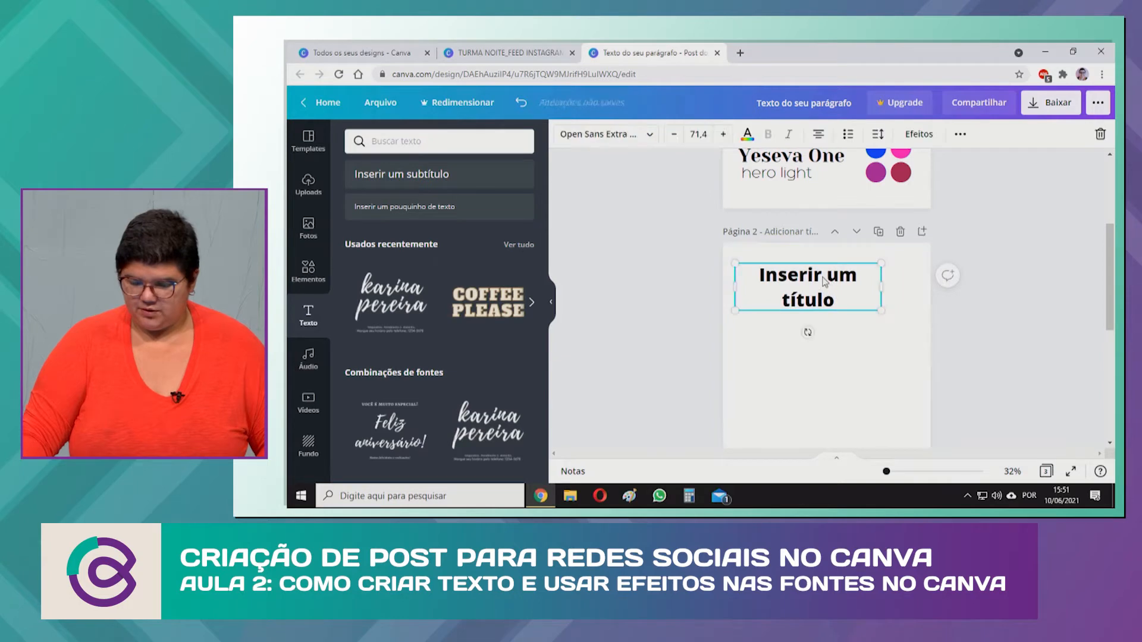
# Scale the title on page 2 down to a font size of about 70,6 and narrow its text box
pyautogui.moveTo(912, 334); pyautogui.dragTo(875, 348)
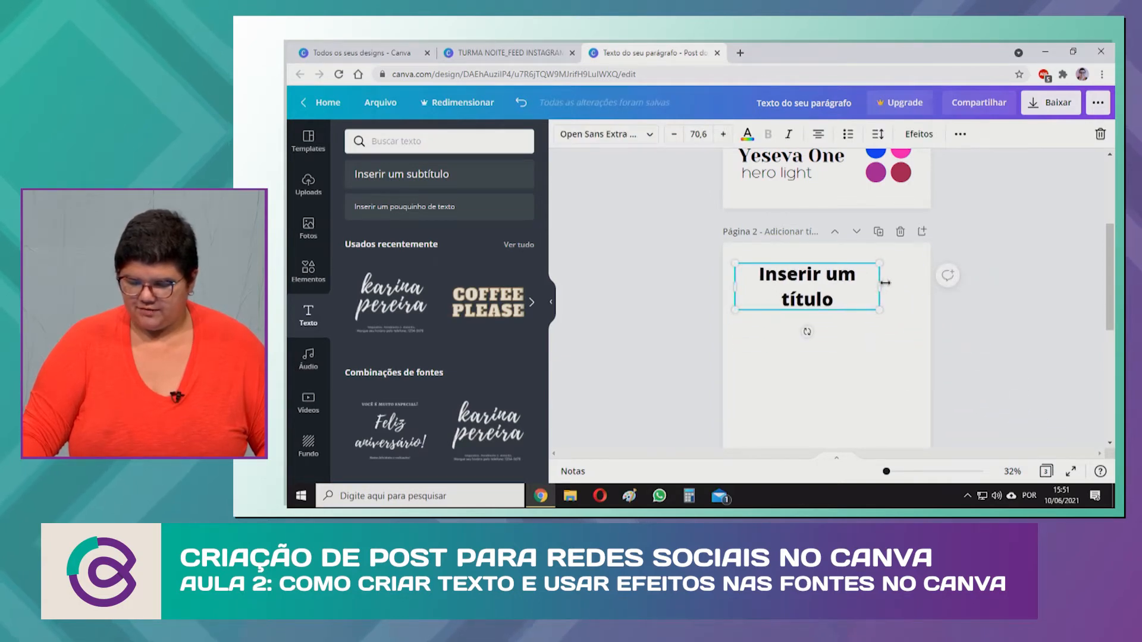
pyautogui.moveTo(886, 283); pyautogui.dragTo(852, 287)
# Try adding line breaks between the words of the page 2 title and removing characters up to "Inseum título"
pyautogui.click(812, 275)
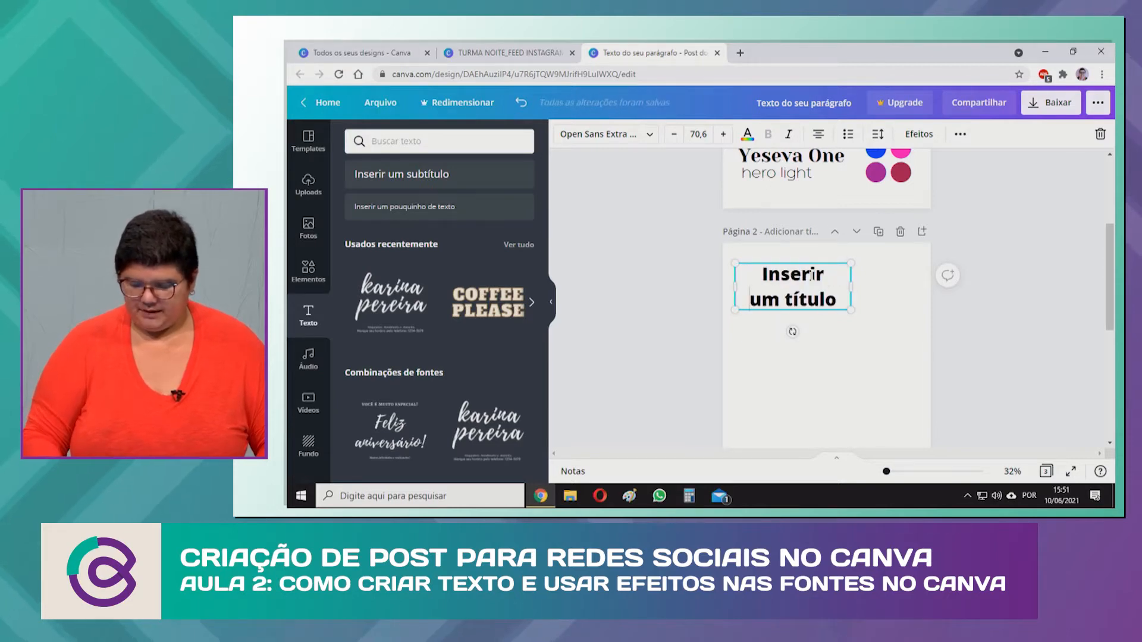
pyautogui.press('Return')
pyautogui.press('Return')
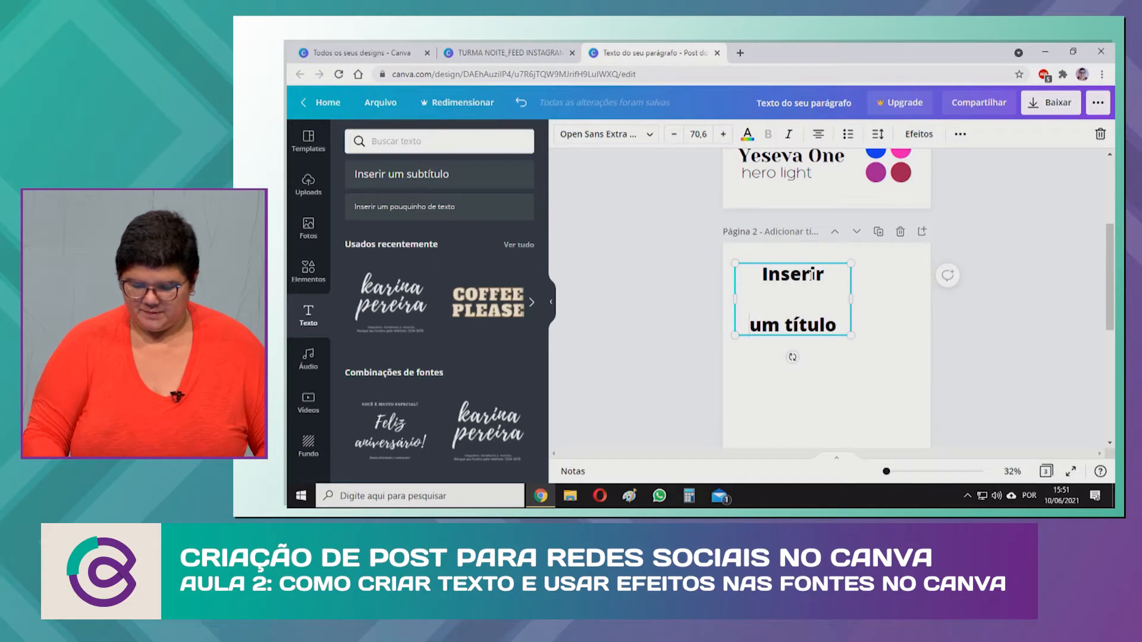
pyautogui.press('BackSpace')
pyautogui.press('BackSpace')
pyautogui.press('BackSpace')
pyautogui.press('BackSpace')
pyautogui.press('BackSpace')
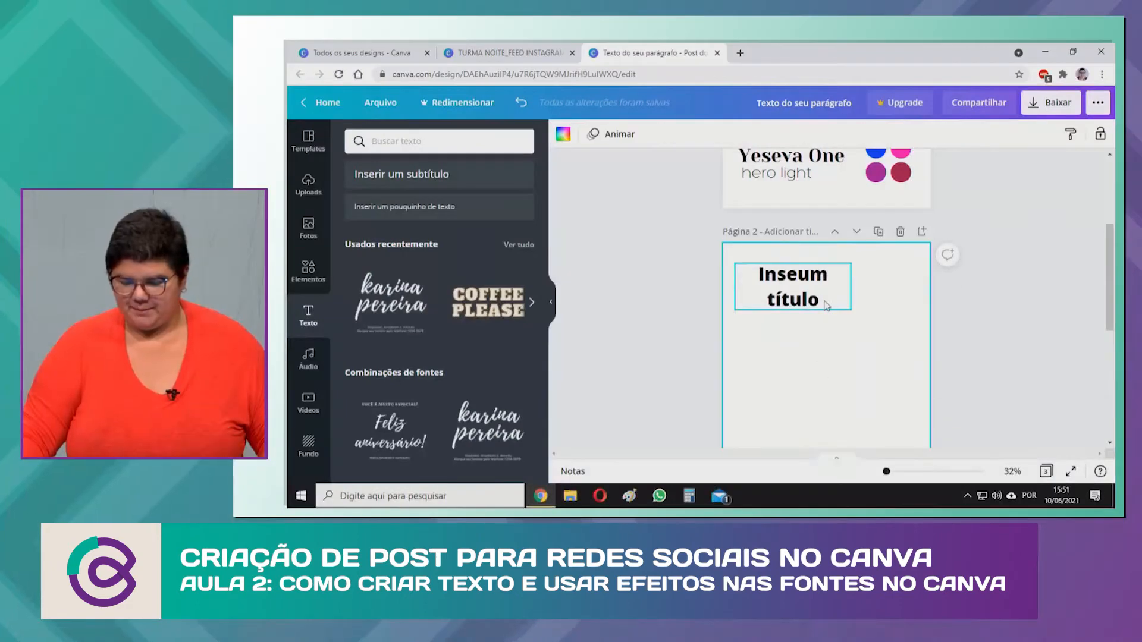
# Try italic and underline formatting on the page 2 title, switching each of them off again
pyautogui.click(825, 305)
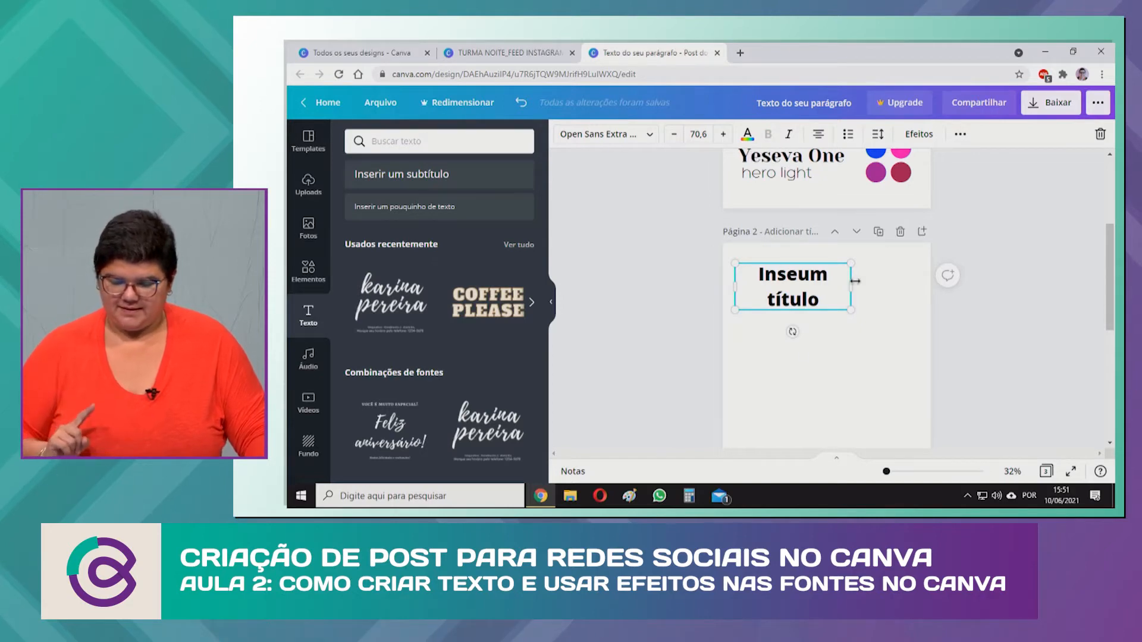
pyautogui.click(883, 326)
pyautogui.click(781, 287)
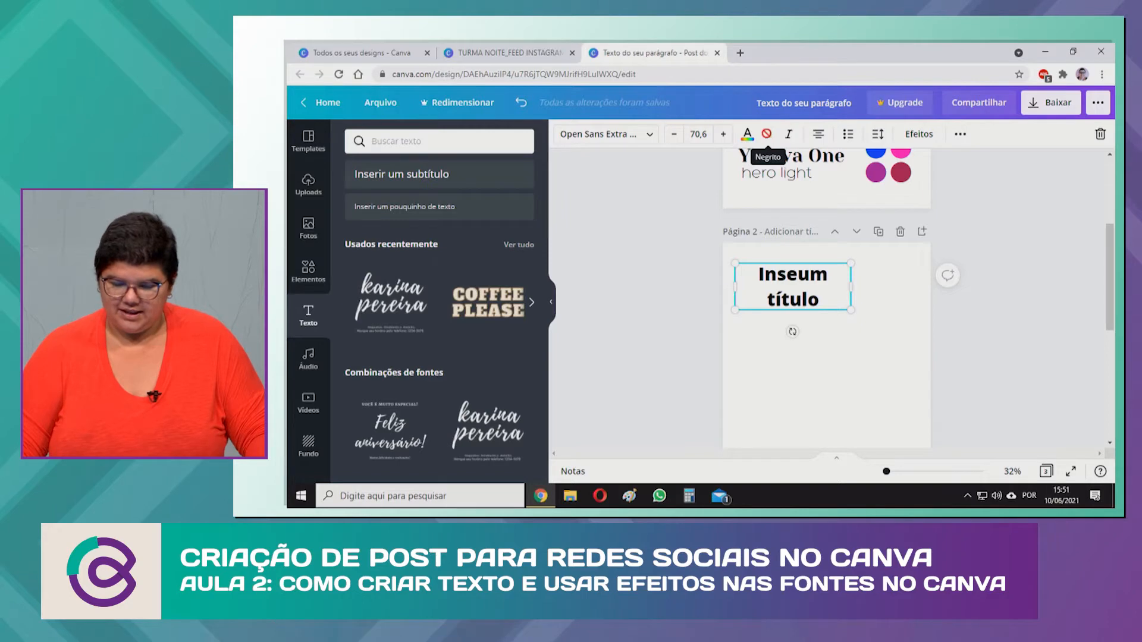
pyautogui.click(789, 137)
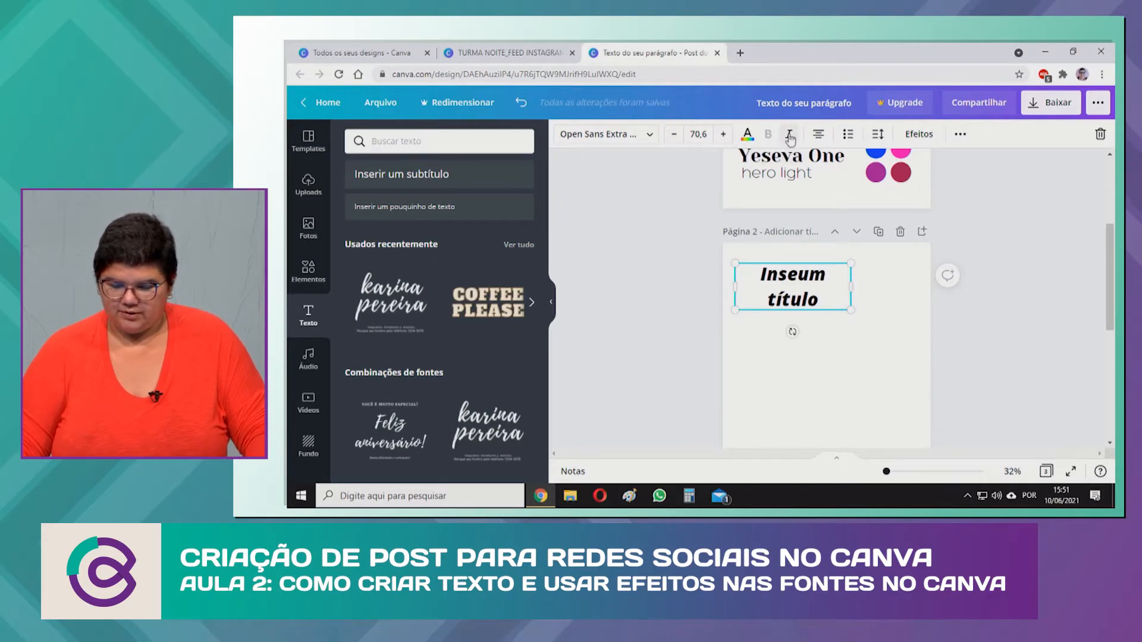
pyautogui.click(790, 137)
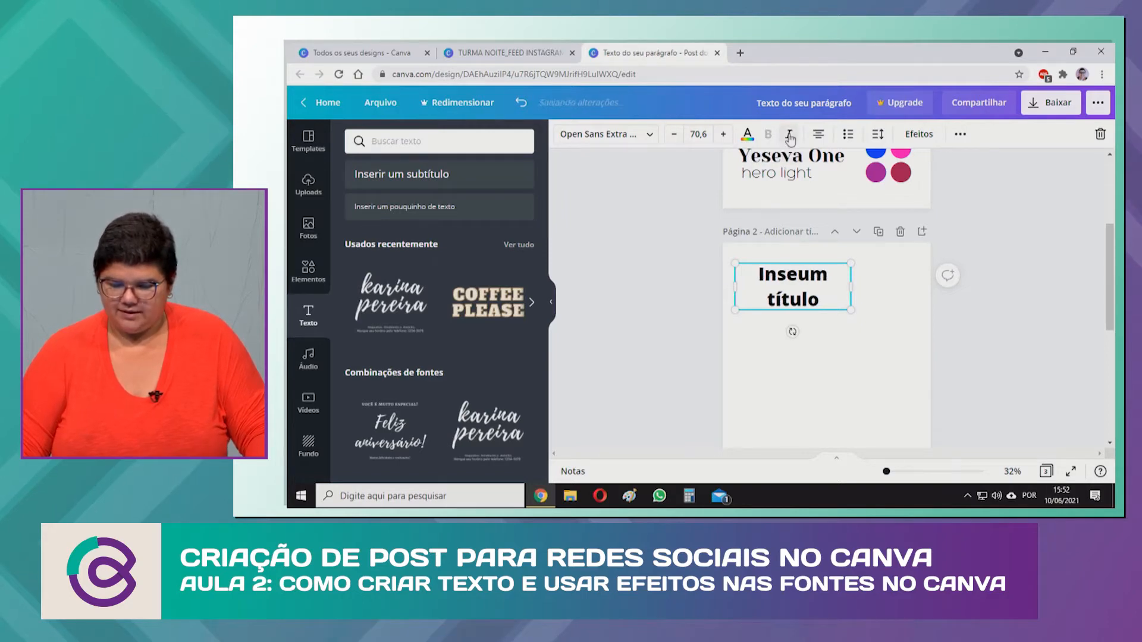
pyautogui.click(958, 135)
pyautogui.click(687, 165)
pyautogui.click(687, 164)
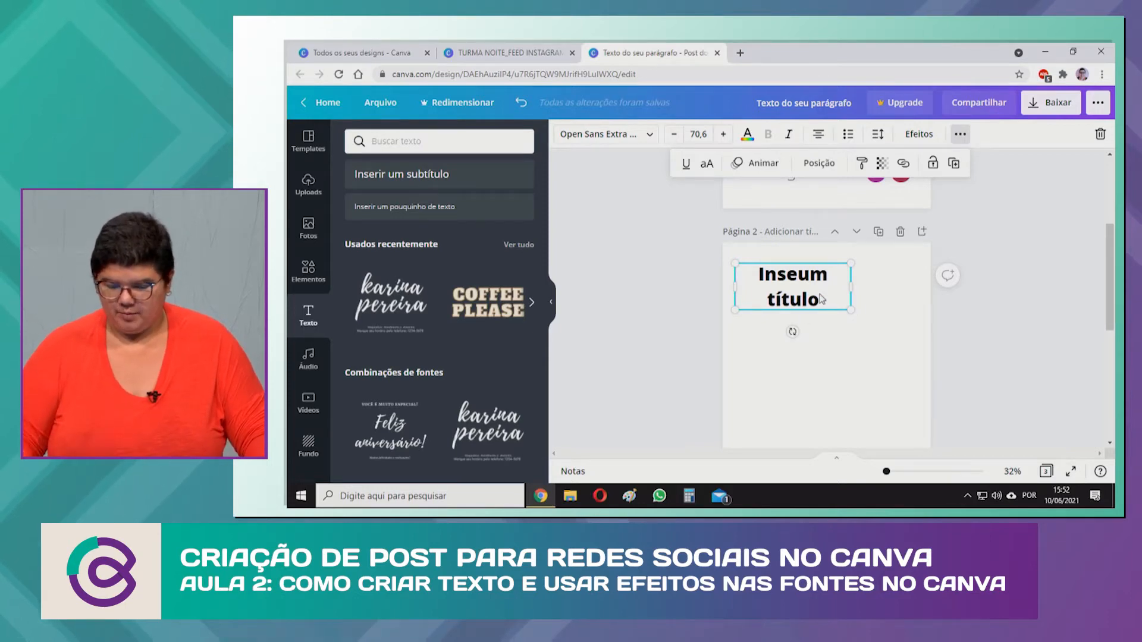
pyautogui.click(883, 368)
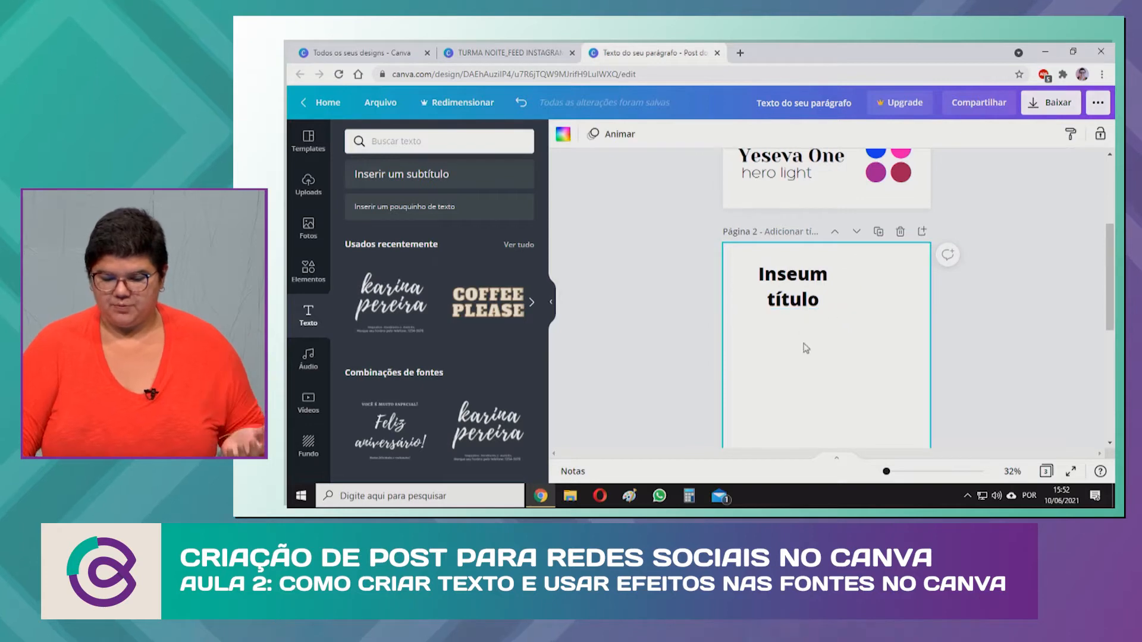
# Replace the title text on page 2 with a short first name and enlarge it to font size 99
pyautogui.click(800, 286)
pyautogui.click(800, 286)
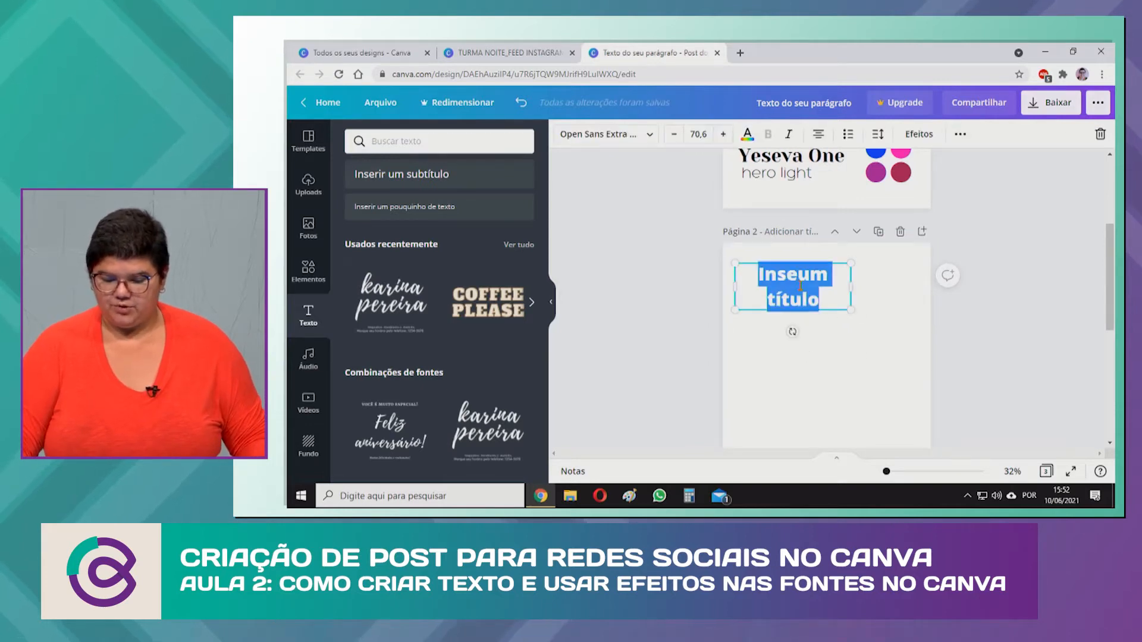
pyautogui.write('Fabi')
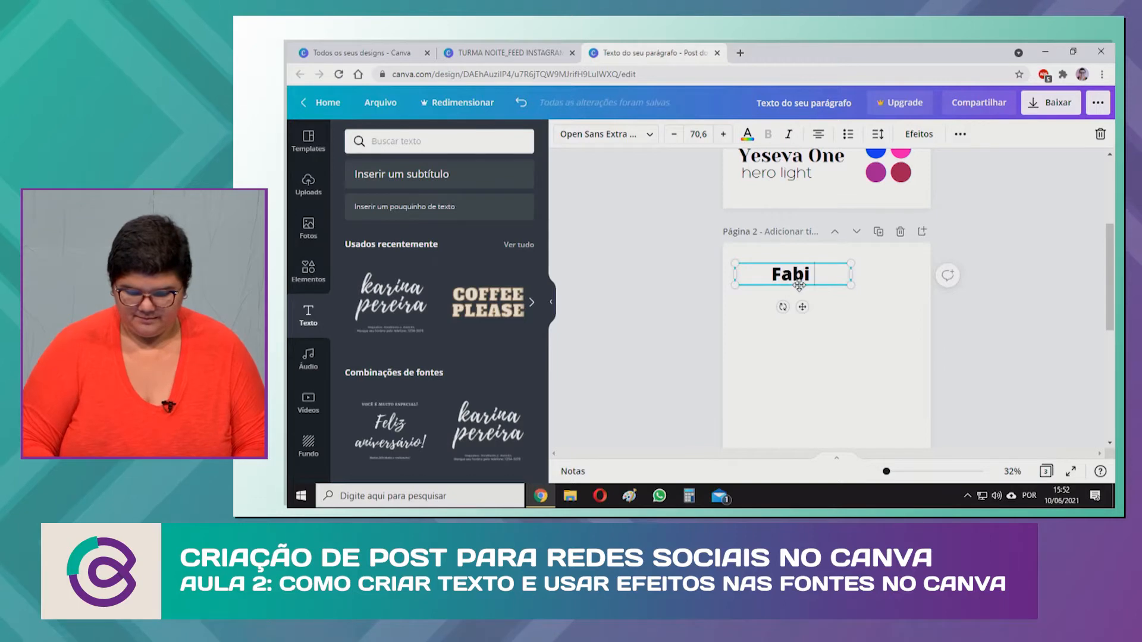
pyautogui.click(849, 303)
pyautogui.moveTo(813, 277); pyautogui.dragTo(892, 324)
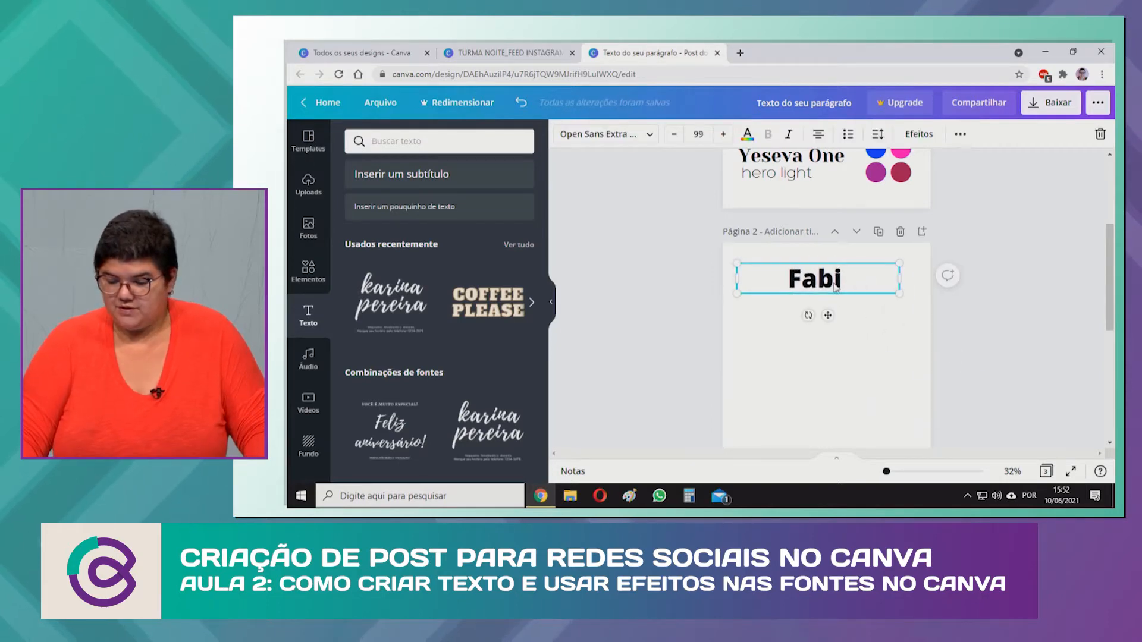
# Set the name title on page 2 in Yeseva One, matching the font reference on the brand-kit page
pyautogui.scroll(1, 869, 297)
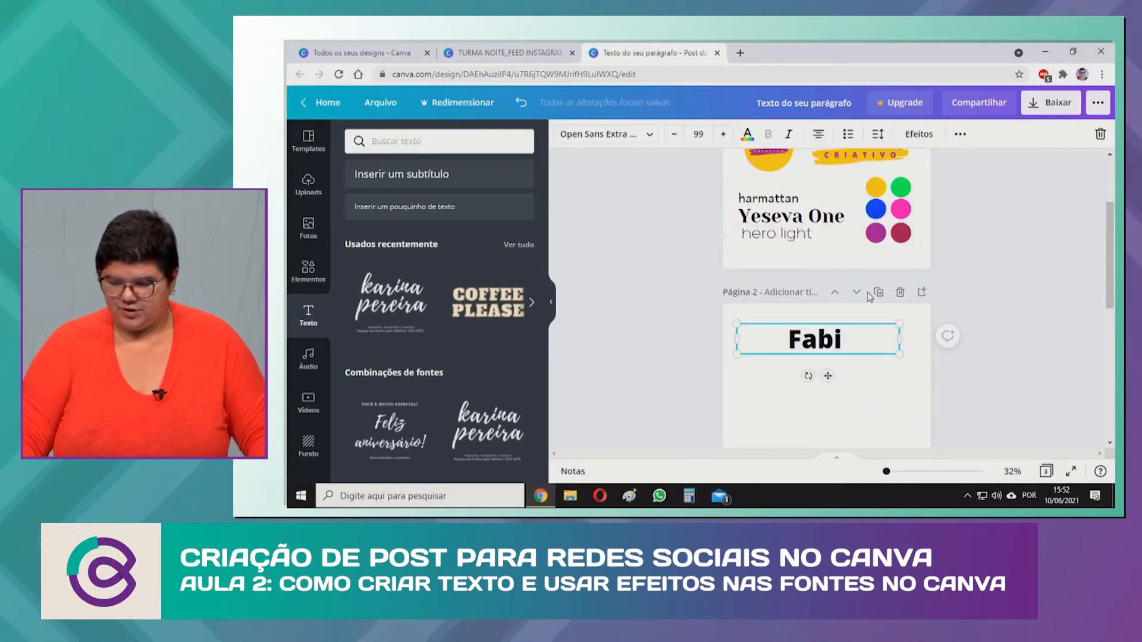
pyautogui.click(791, 218)
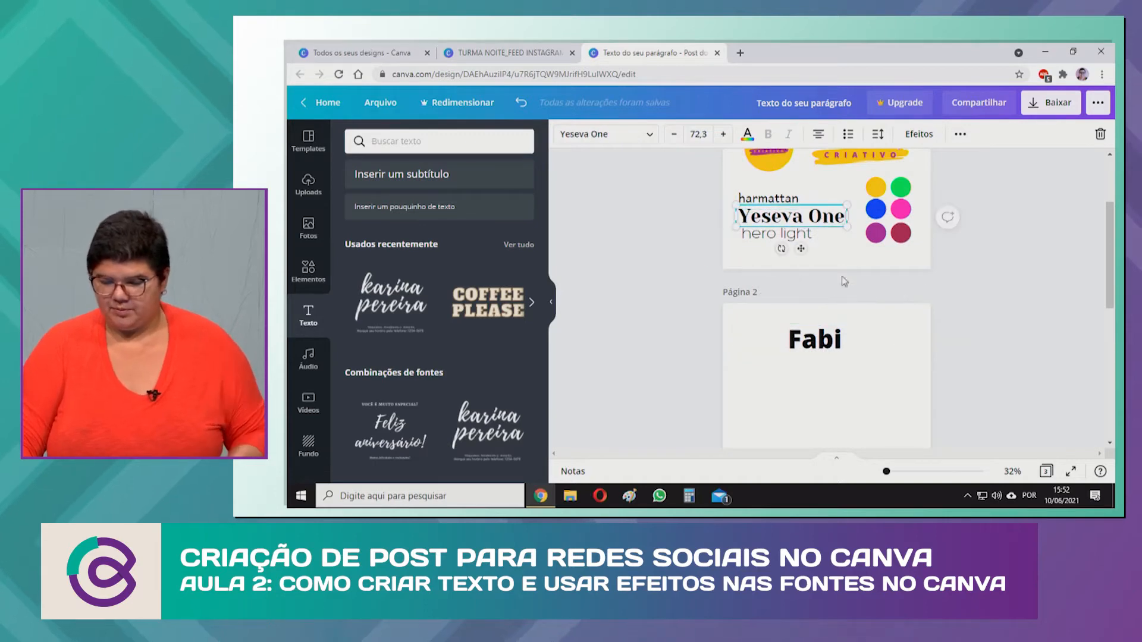
pyautogui.click(845, 345)
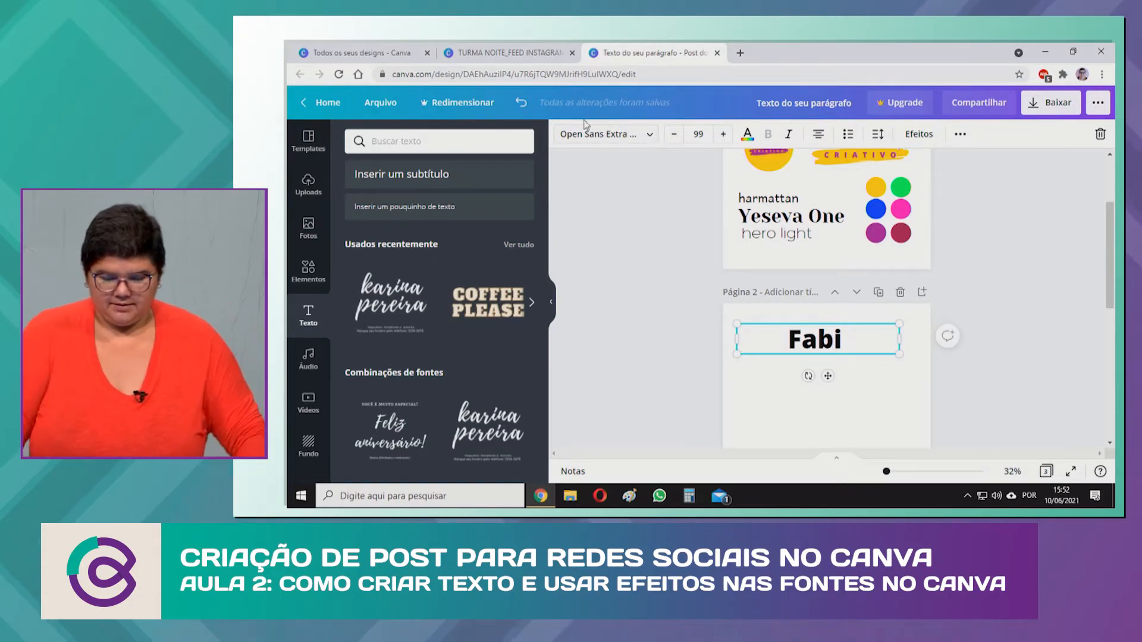
pyautogui.click(625, 136)
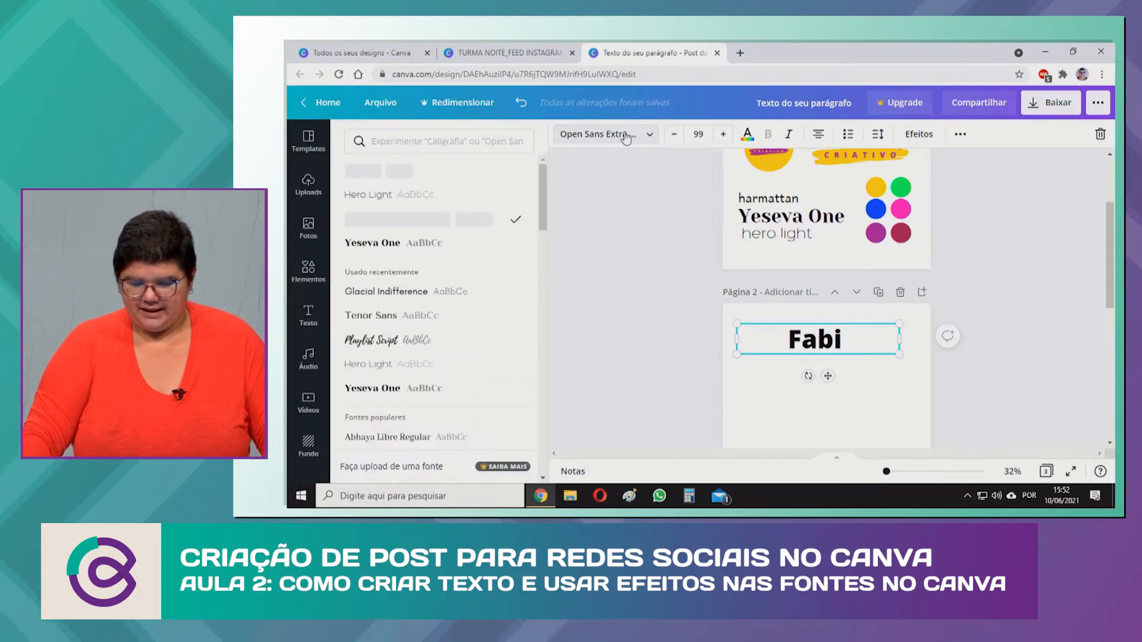
pyautogui.click(387, 249)
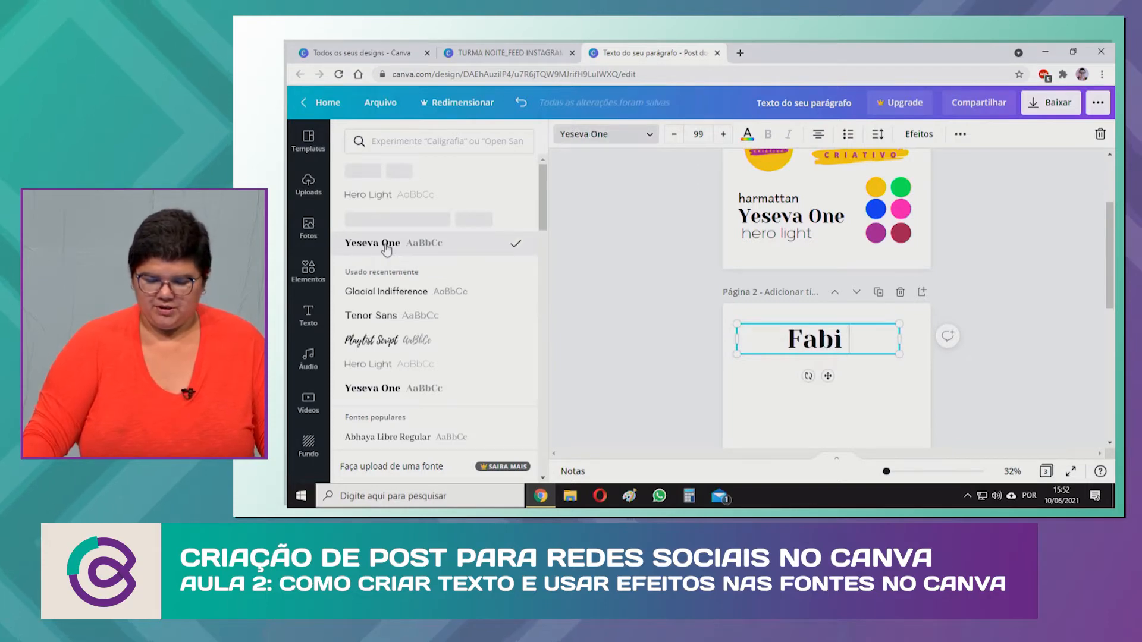
pyautogui.click(869, 377)
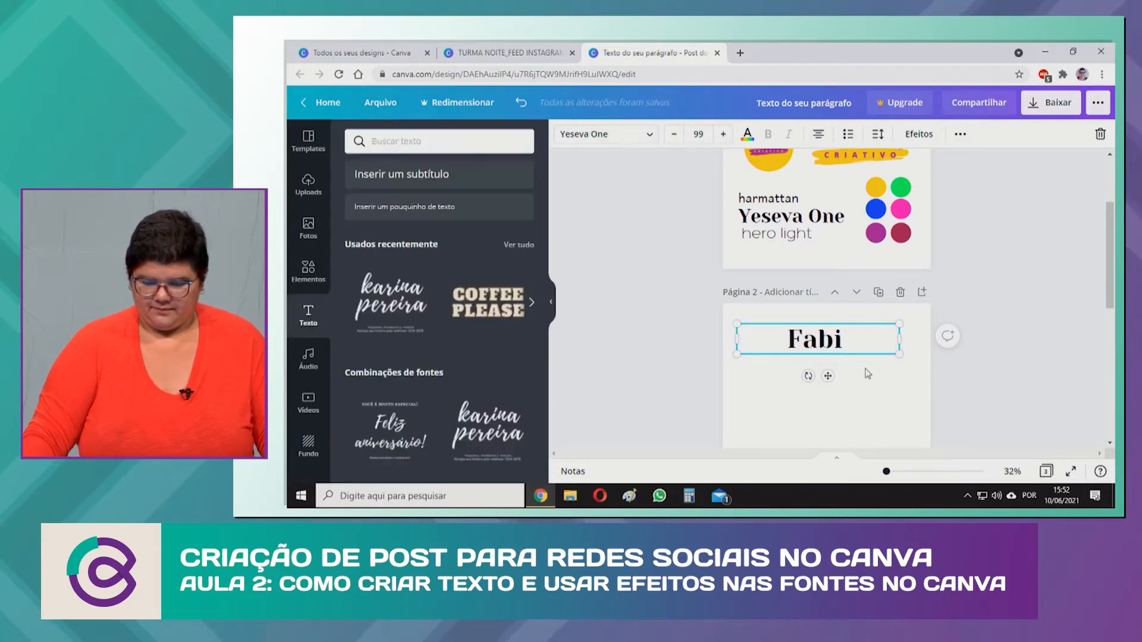
pyautogui.click(896, 382)
# Duplicate the name title twice and stack the copies directly beneath the original on page 2
pyautogui.click(848, 346)
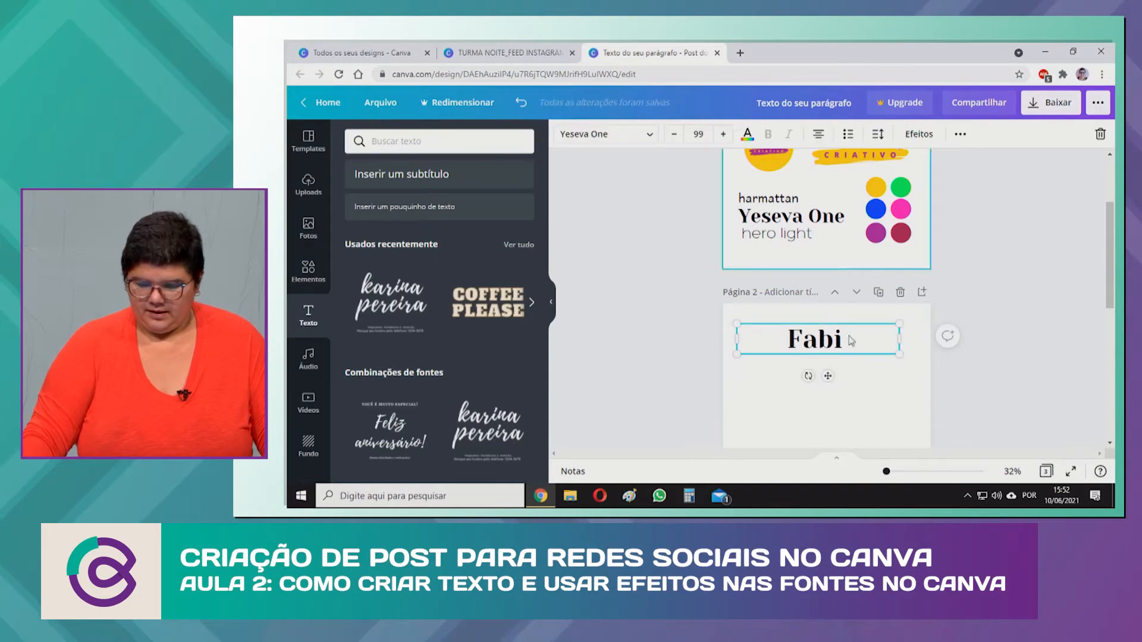
pyautogui.click(960, 135)
pyautogui.click(955, 164)
pyautogui.click(955, 164)
pyautogui.moveTo(884, 351); pyautogui.dragTo(884, 406)
pyautogui.moveTo(850, 340); pyautogui.dragTo(837, 401)
# Browse the font style categories and apply a handwritten font from Manuscrita to the middle copy of the name
pyautogui.click(841, 379)
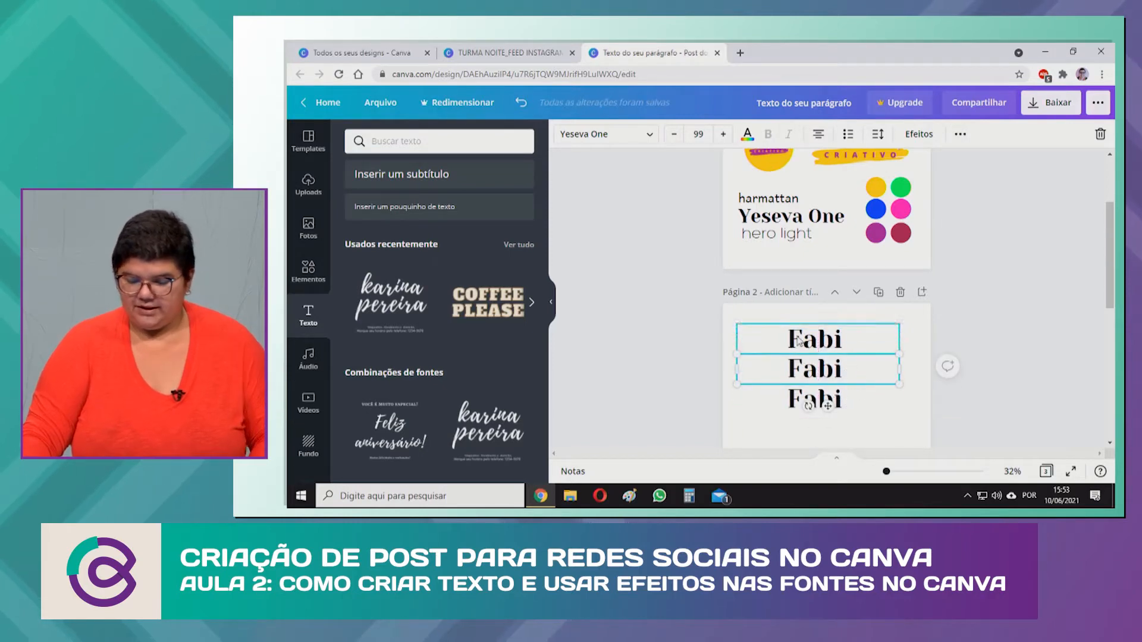
pyautogui.click(630, 134)
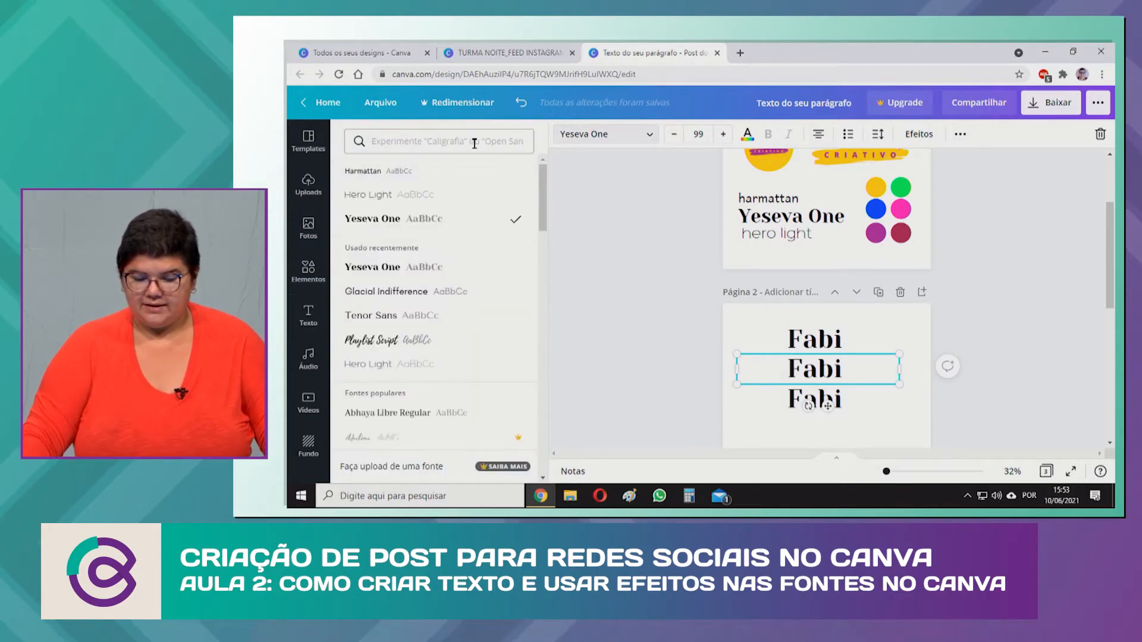
pyautogui.click(360, 141)
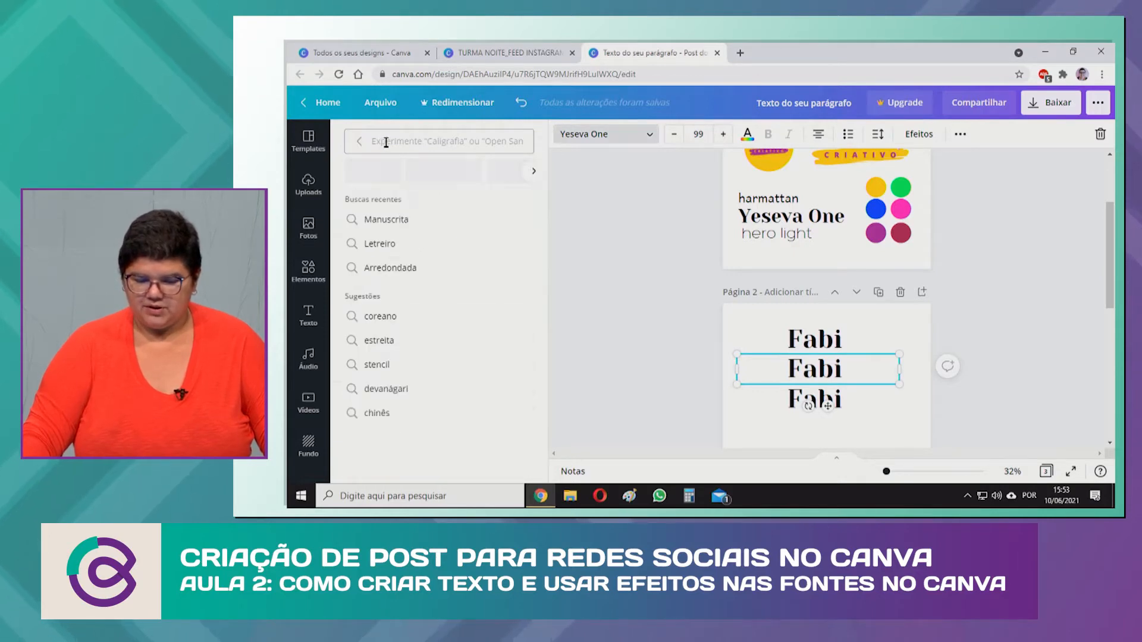
pyautogui.click(362, 141)
pyautogui.click(383, 139)
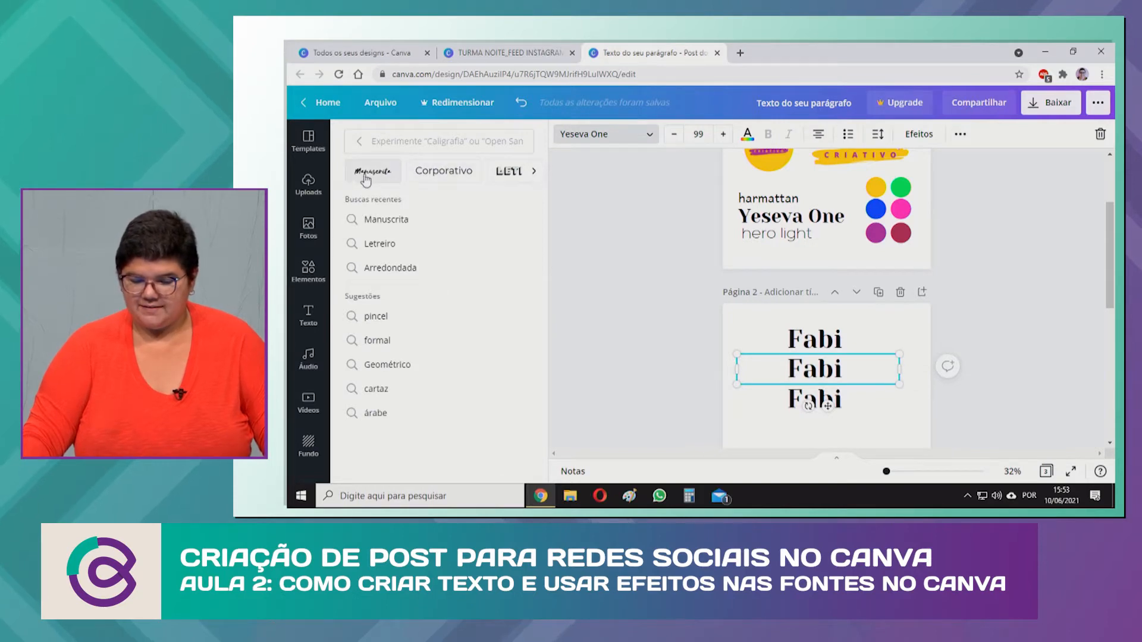
pyautogui.click(532, 171)
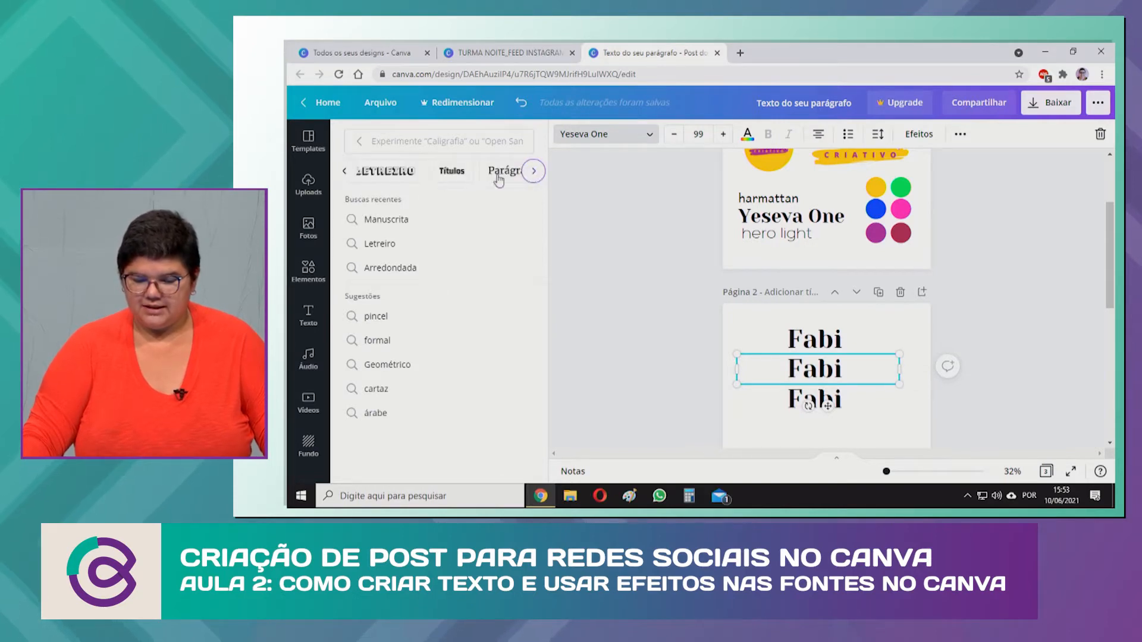
pyautogui.click(534, 172)
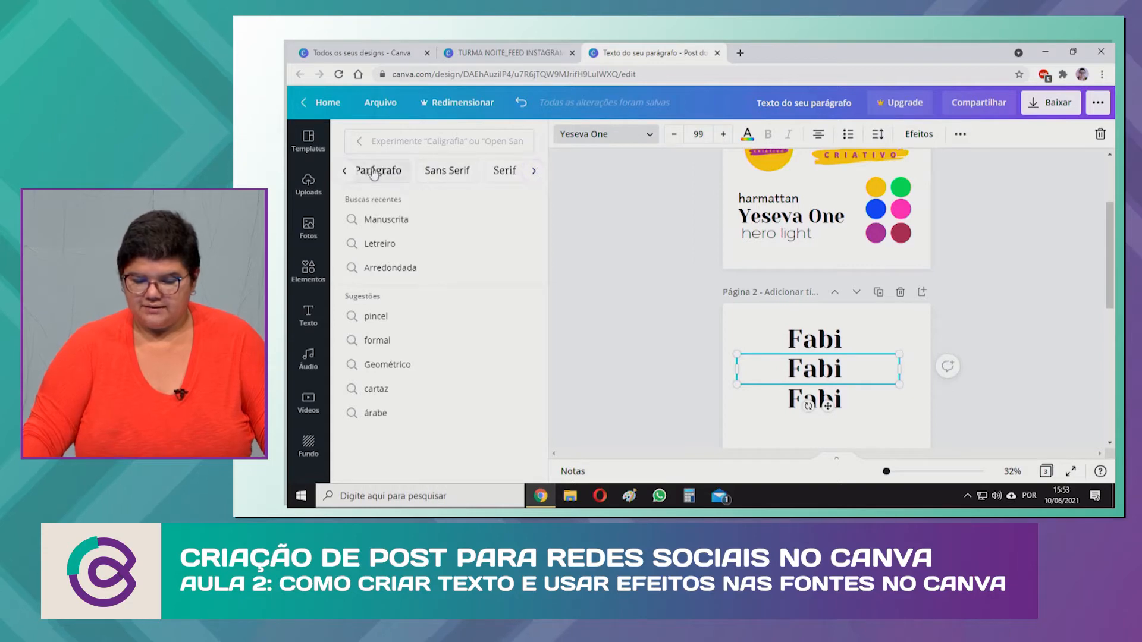
pyautogui.click(346, 172)
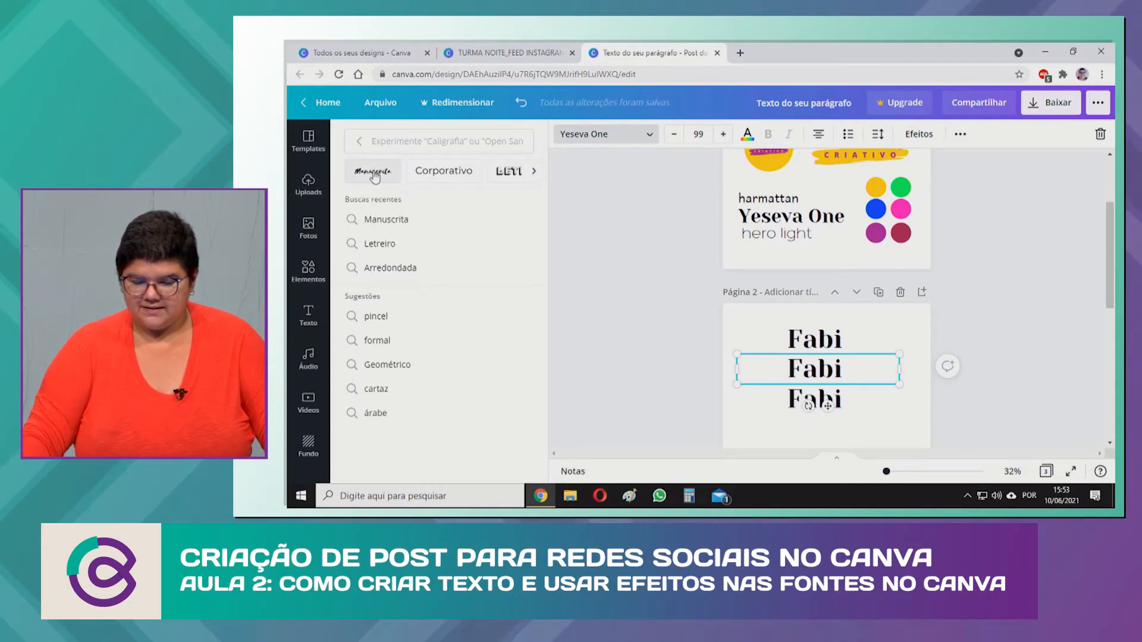
pyautogui.click(373, 172)
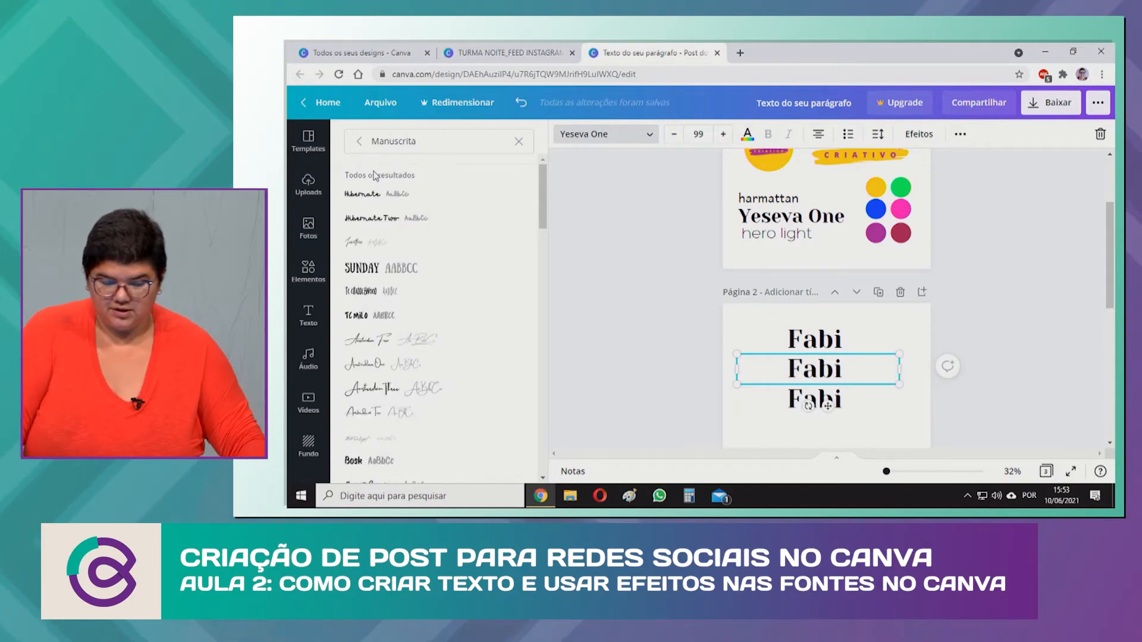
pyautogui.click(406, 220)
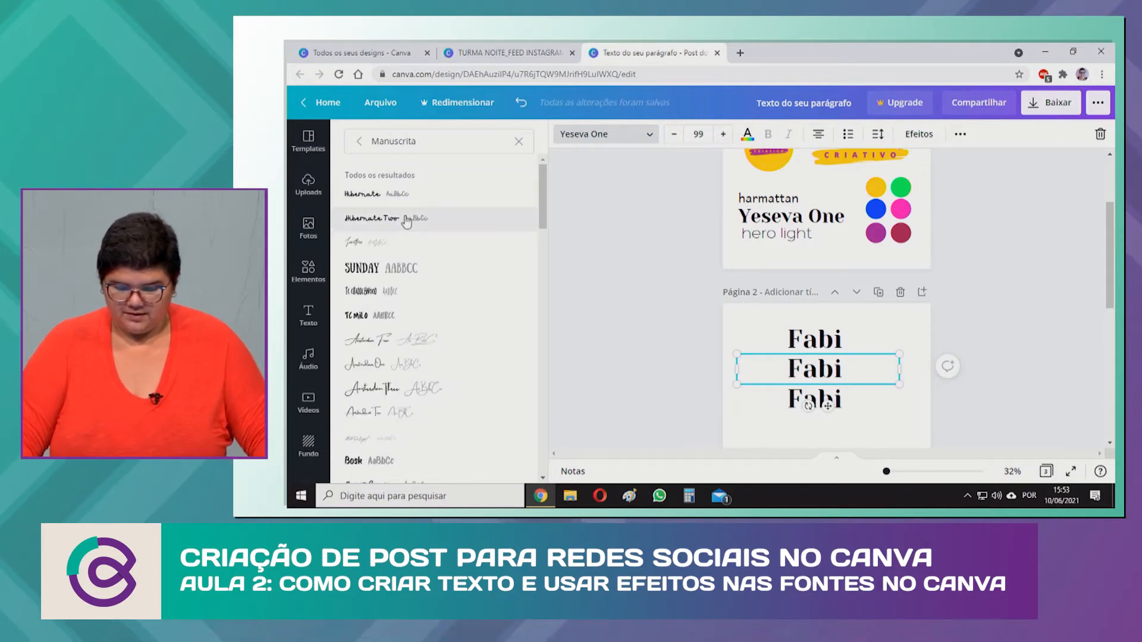
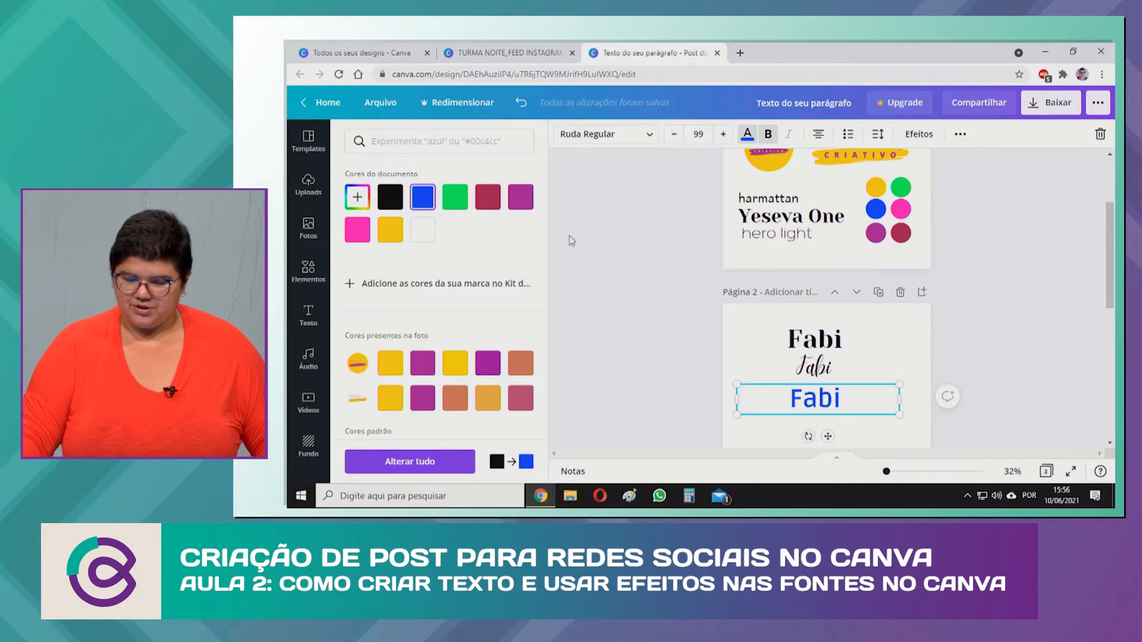
# Give the lowest copy of the name a custom pale blue text colour, #EDF1FF
pyautogui.click(357, 196)
pyautogui.moveTo(482, 278); pyautogui.dragTo(366, 228)
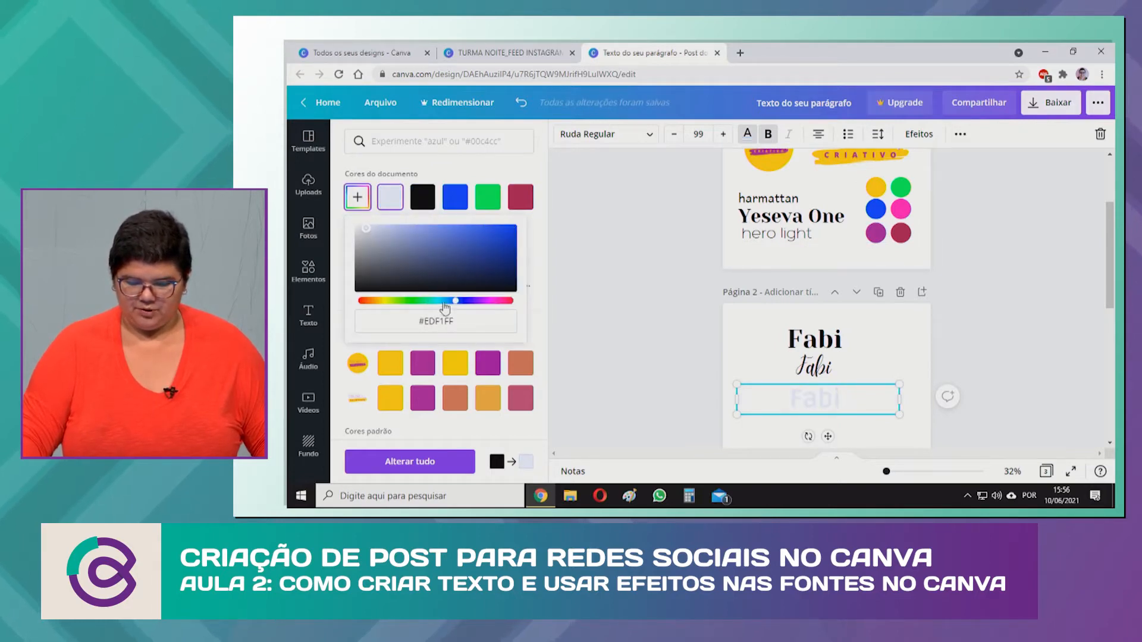
# Try shifting the lowest name's custom colour to the pale yellow #FFFEED, and undo that hue change
pyautogui.moveTo(456, 304); pyautogui.dragTo(386, 303)
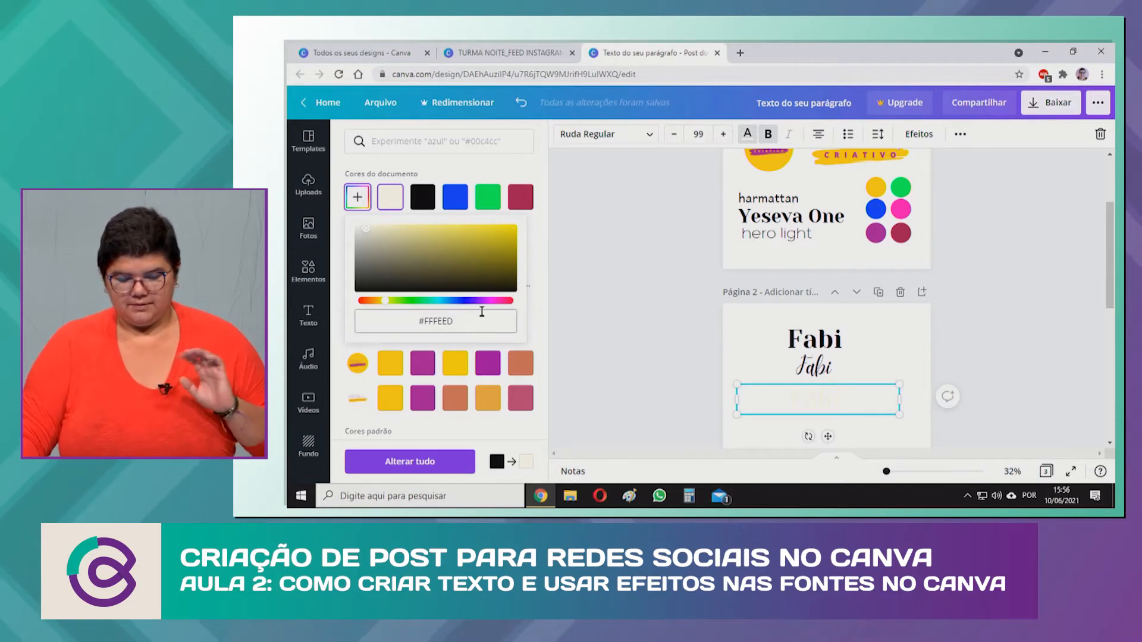
pyautogui.click(421, 321)
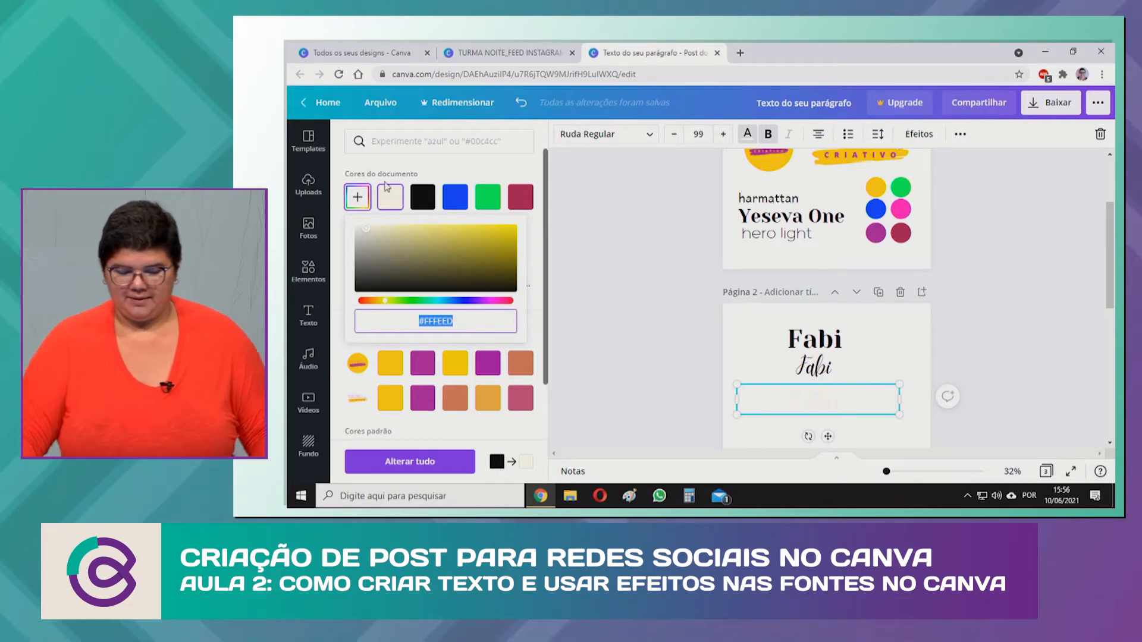
pyautogui.click(432, 169)
pyautogui.click(868, 376)
pyautogui.click(842, 412)
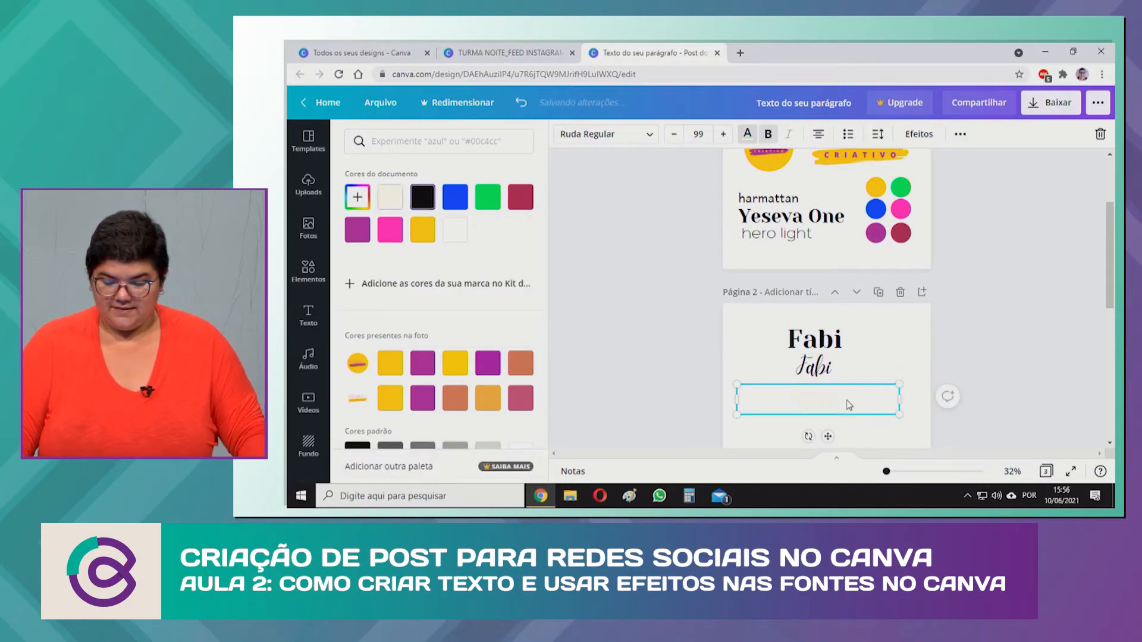
pyautogui.click(522, 102)
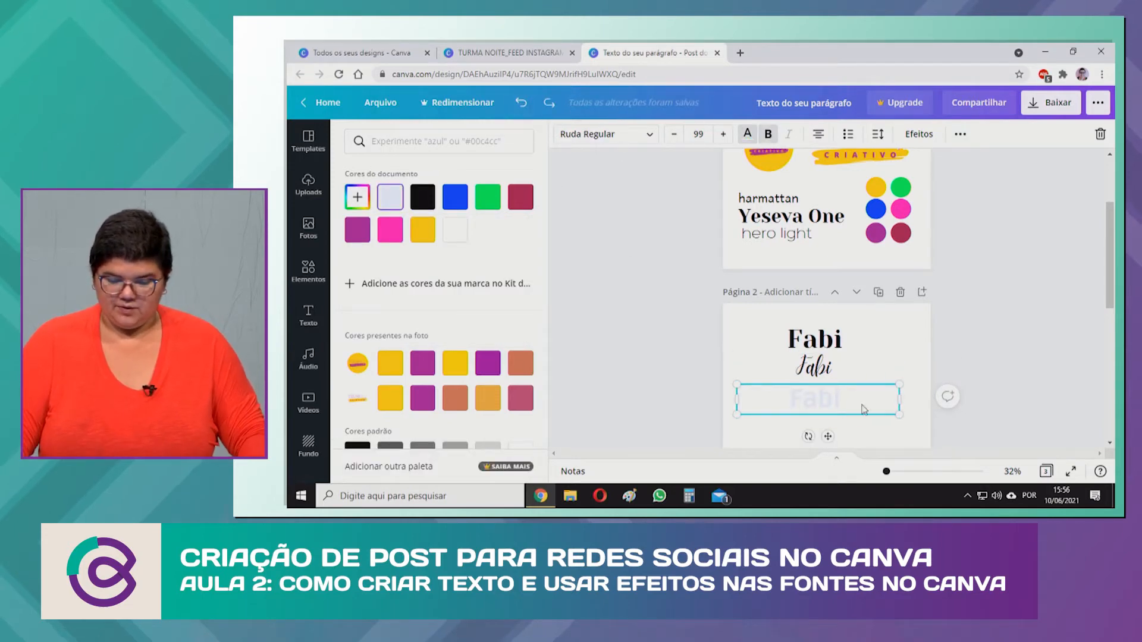
# Undo the pale colour on the lowest name and delete the two lower copies, keeping only the first name on page 2
pyautogui.click(522, 102)
pyautogui.click(894, 338)
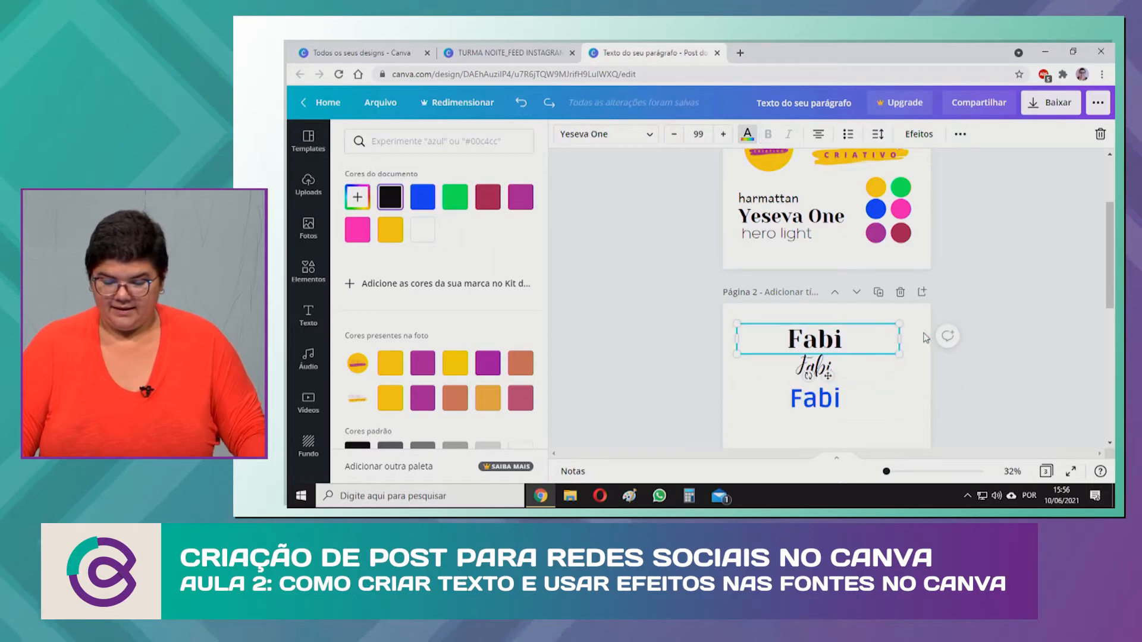
pyautogui.click(886, 400)
pyautogui.moveTo(917, 360); pyautogui.dragTo(778, 418)
pyautogui.press('Delete')
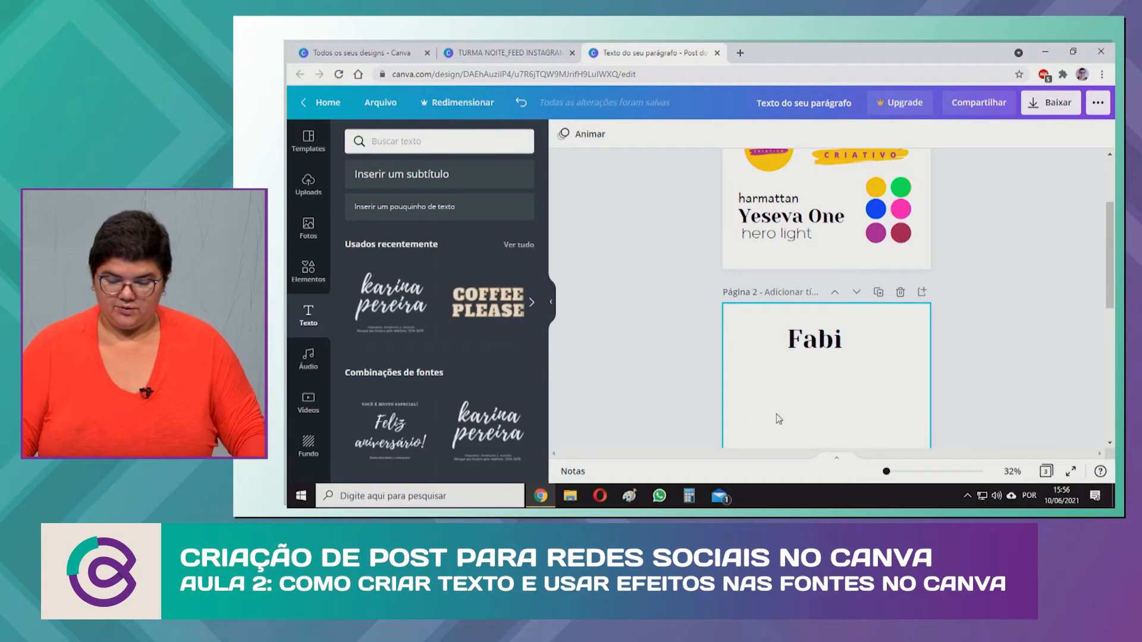
# Extend the remaining name with the surname and add "Professora do Canva" on a new line beneath it
pyautogui.click(835, 339)
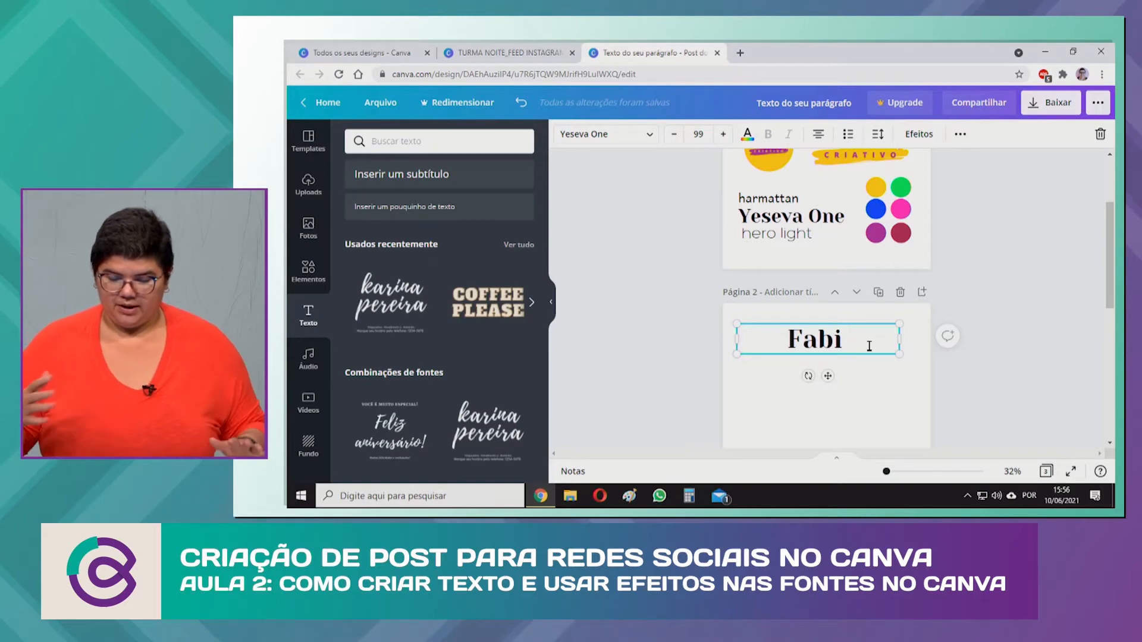
pyautogui.write('Pincinato')
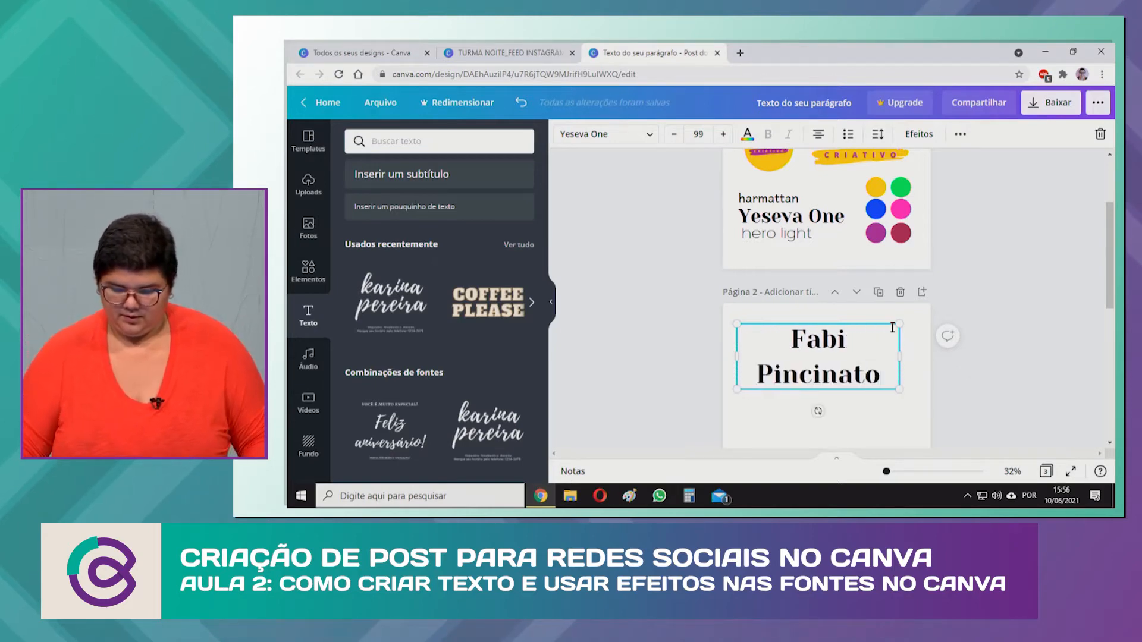
pyautogui.click(927, 423)
pyautogui.click(852, 372)
pyautogui.moveTo(863, 367); pyautogui.dragTo(895, 385)
pyautogui.press('Return')
pyautogui.write('Professora')
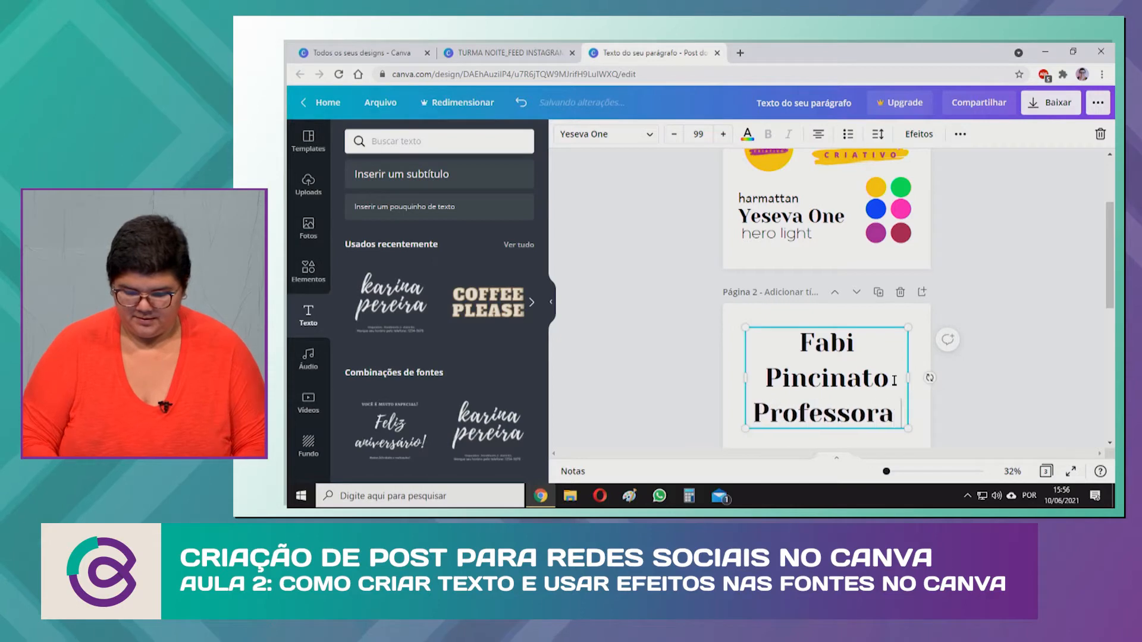
pyautogui.write(' do Canva')
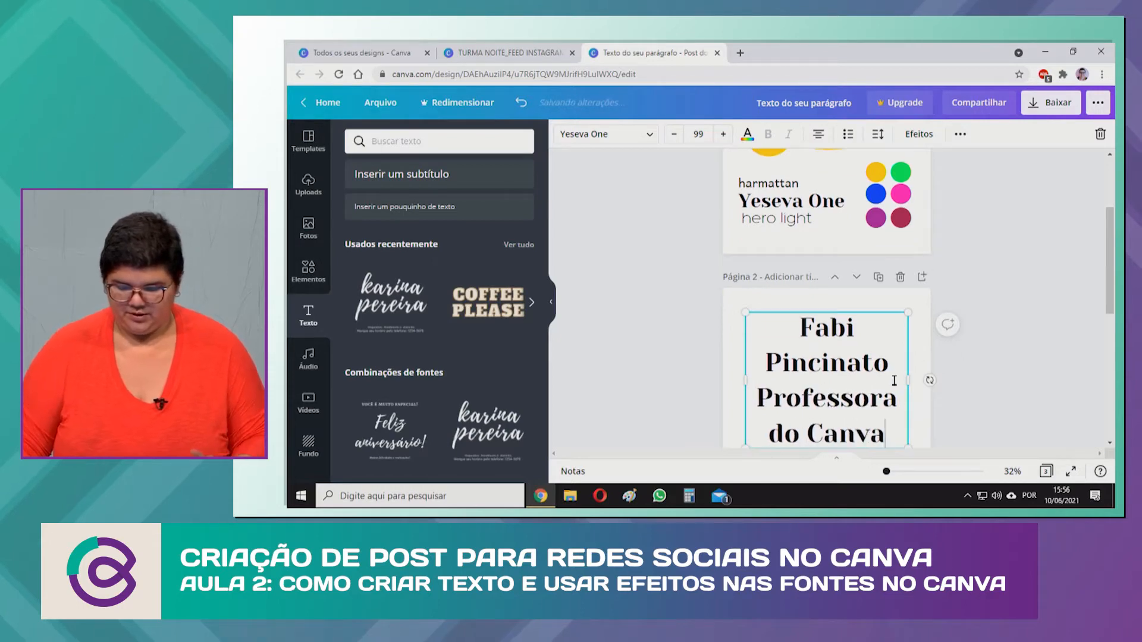
pyautogui.press('Escape')
# Try left and right alignment on the page 2 text block and return it to centred
pyautogui.scroll(-1, 895, 386)
pyautogui.click(853, 353)
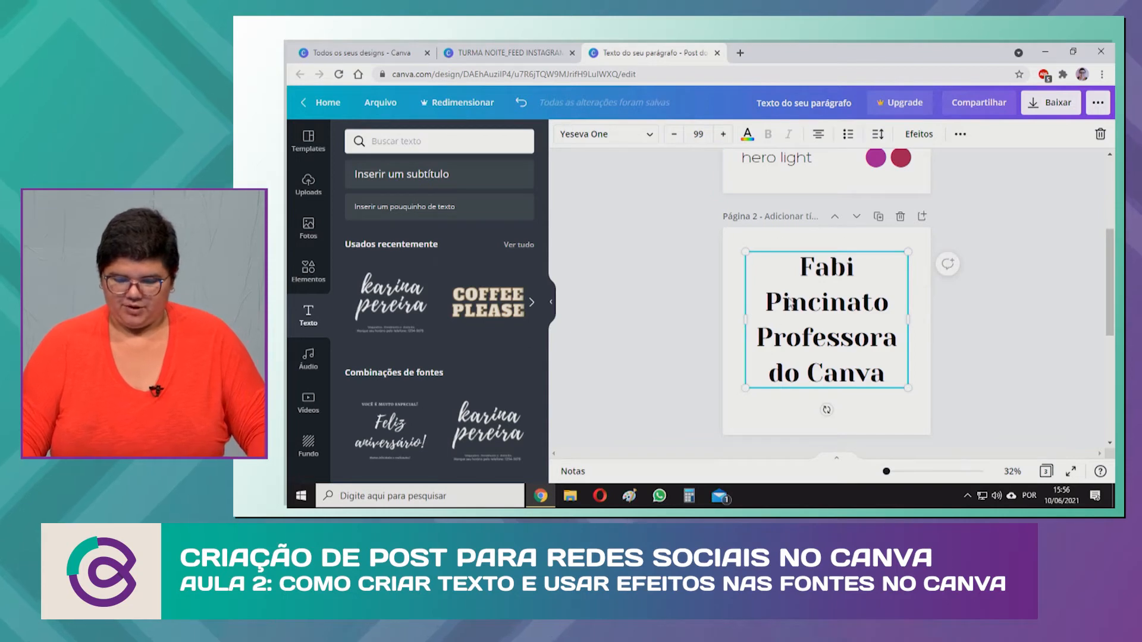
pyautogui.click(820, 135)
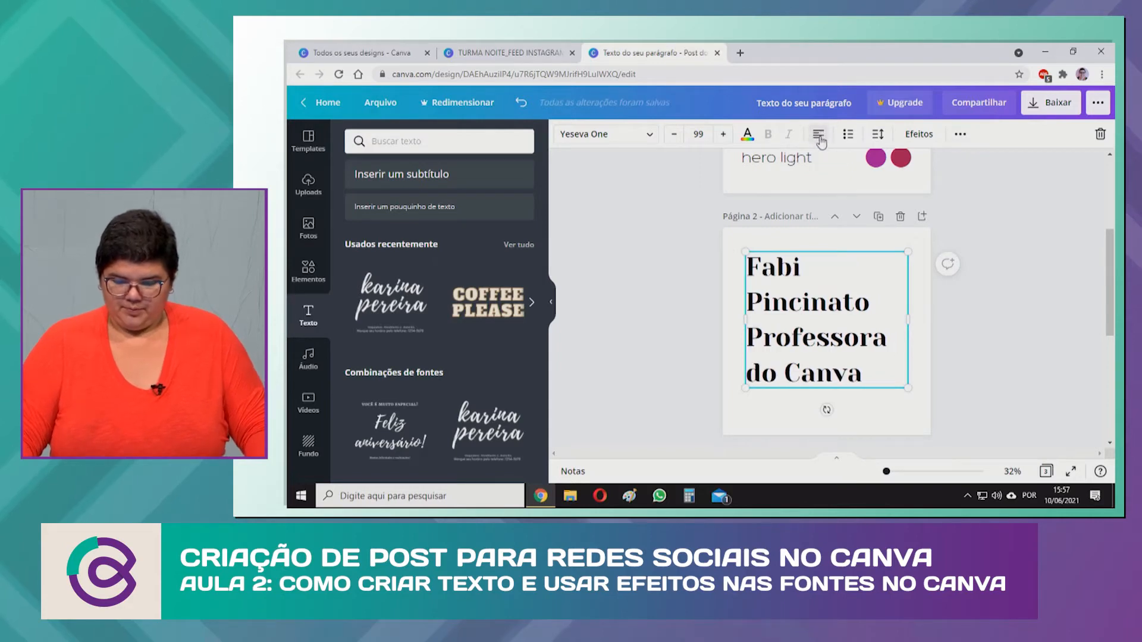
pyautogui.click(820, 135)
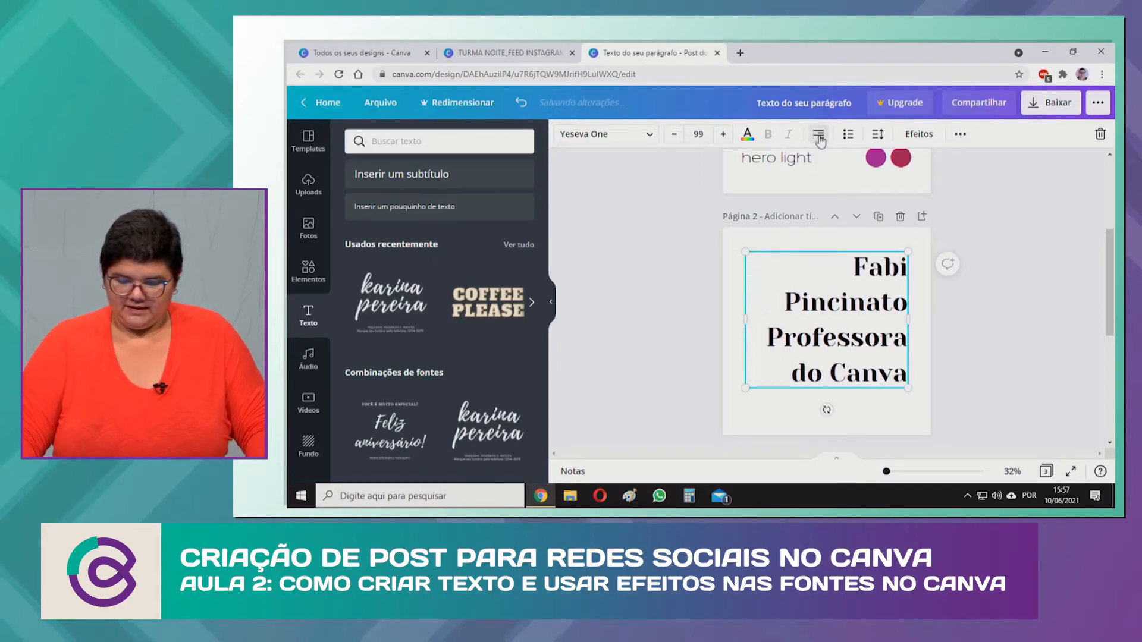
pyautogui.click(820, 136)
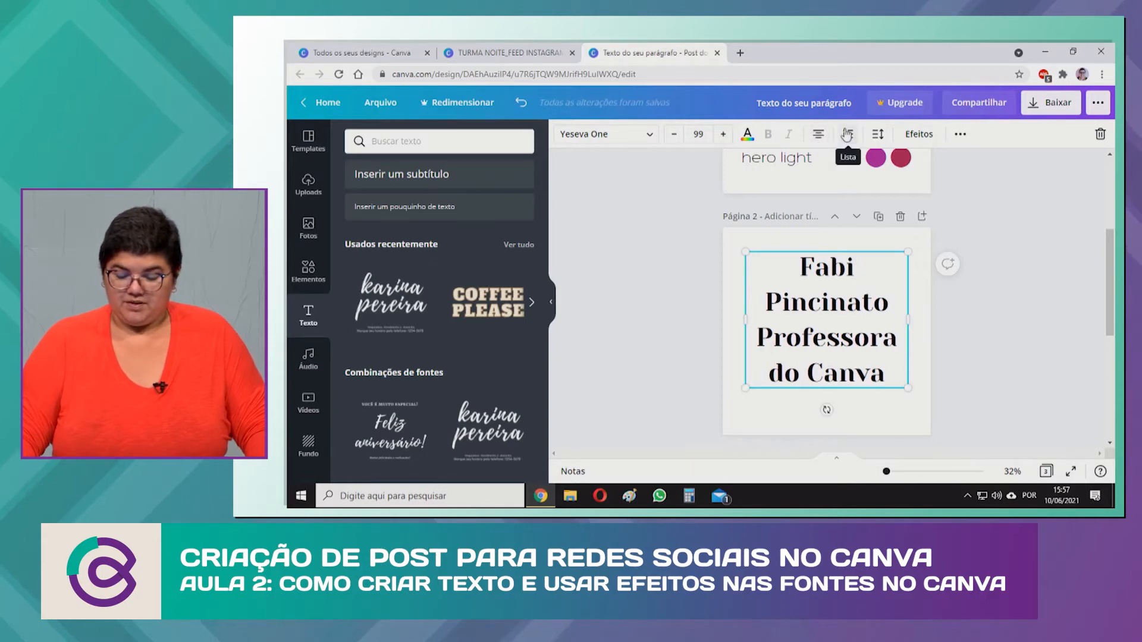
# Try the bulleted and numbered list formats on the text block and remove the list formatting
pyautogui.click(848, 135)
pyautogui.click(848, 136)
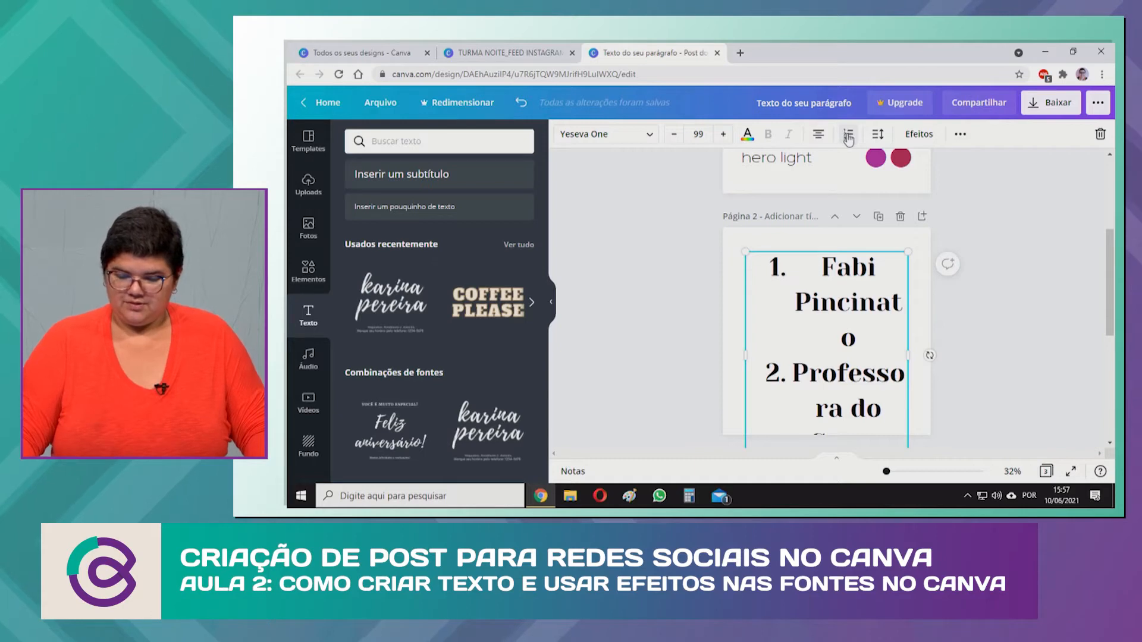
pyautogui.click(848, 135)
# Try a letter spacing of -200 on the text block and settle on -103
pyautogui.click(879, 137)
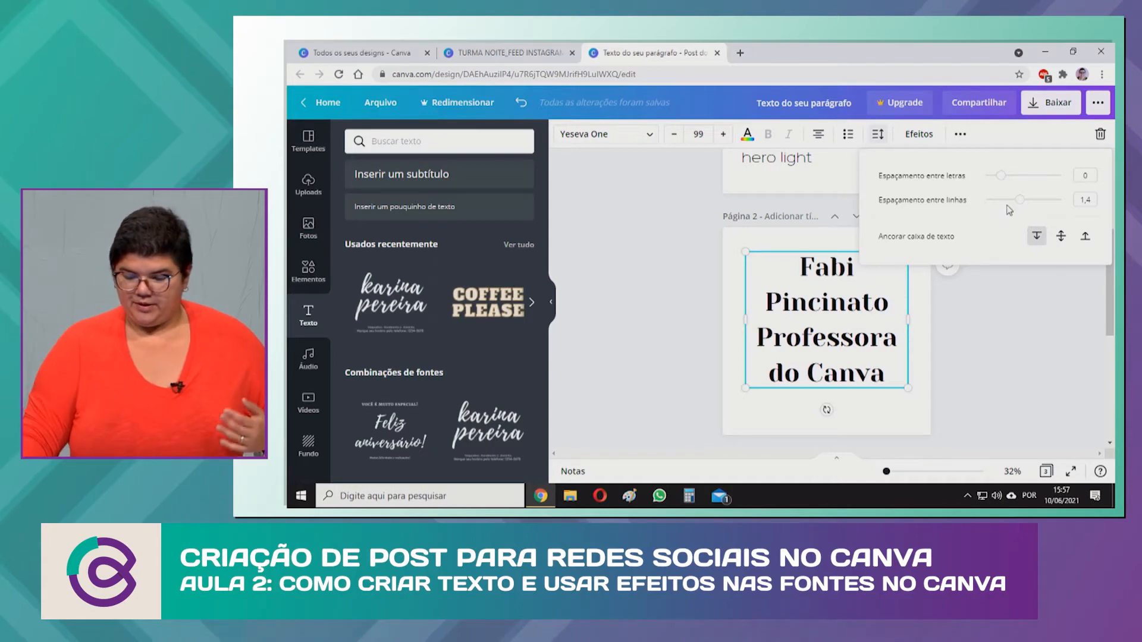
pyautogui.moveTo(1003, 182)
pyautogui.mouseDown()
pyautogui.moveTo(1017, 185)
pyautogui.moveTo(995, 190)
pyautogui.mouseUp()
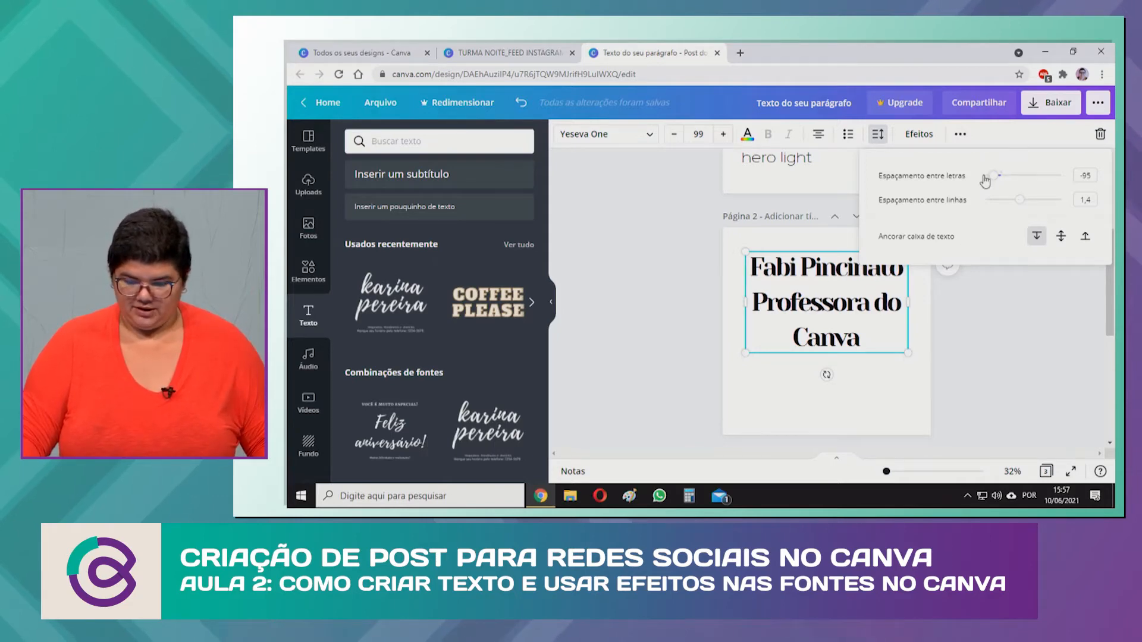
pyautogui.moveTo(992, 178); pyautogui.dragTo(985, 179)
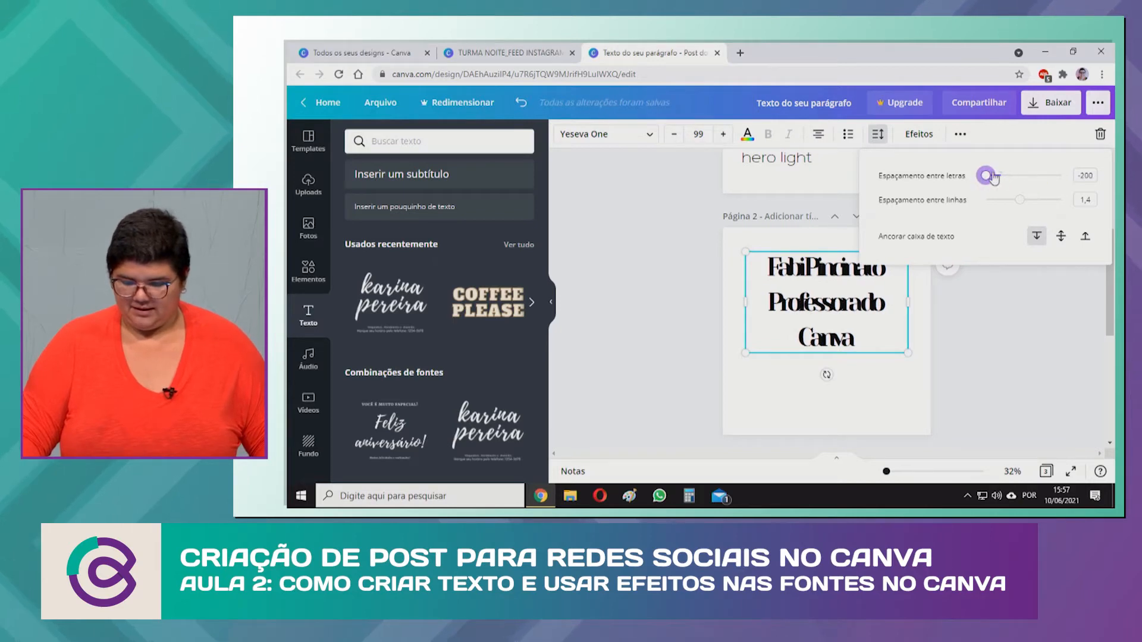
pyautogui.moveTo(981, 182); pyautogui.dragTo(991, 186)
pyautogui.click(892, 399)
pyautogui.click(880, 334)
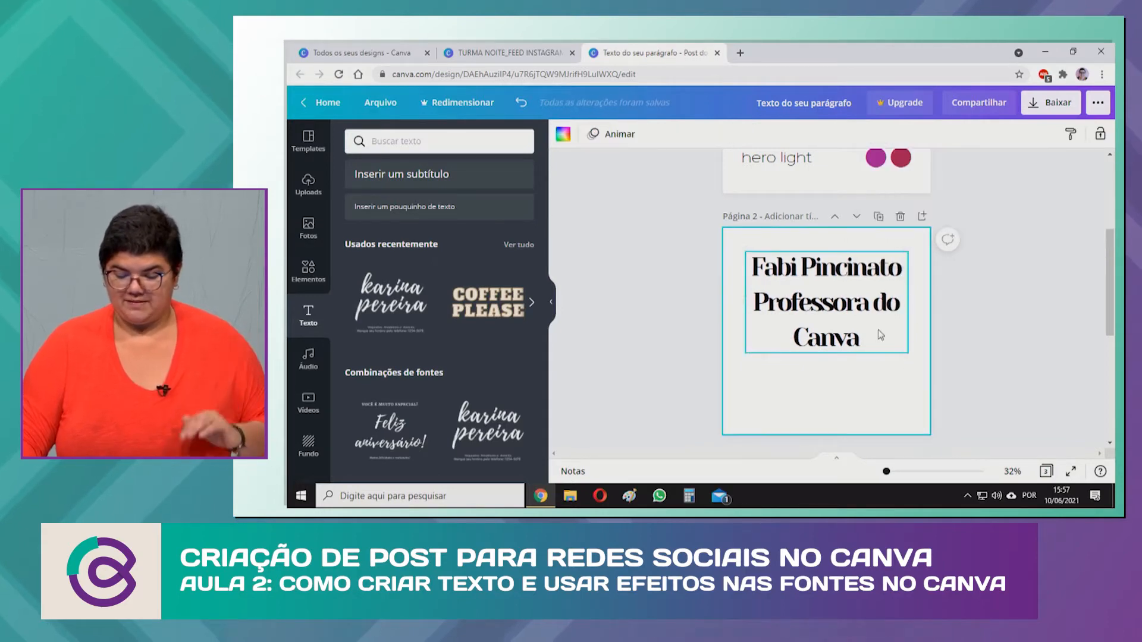
# Slightly reduce the line spacing of the text block
pyautogui.click(878, 134)
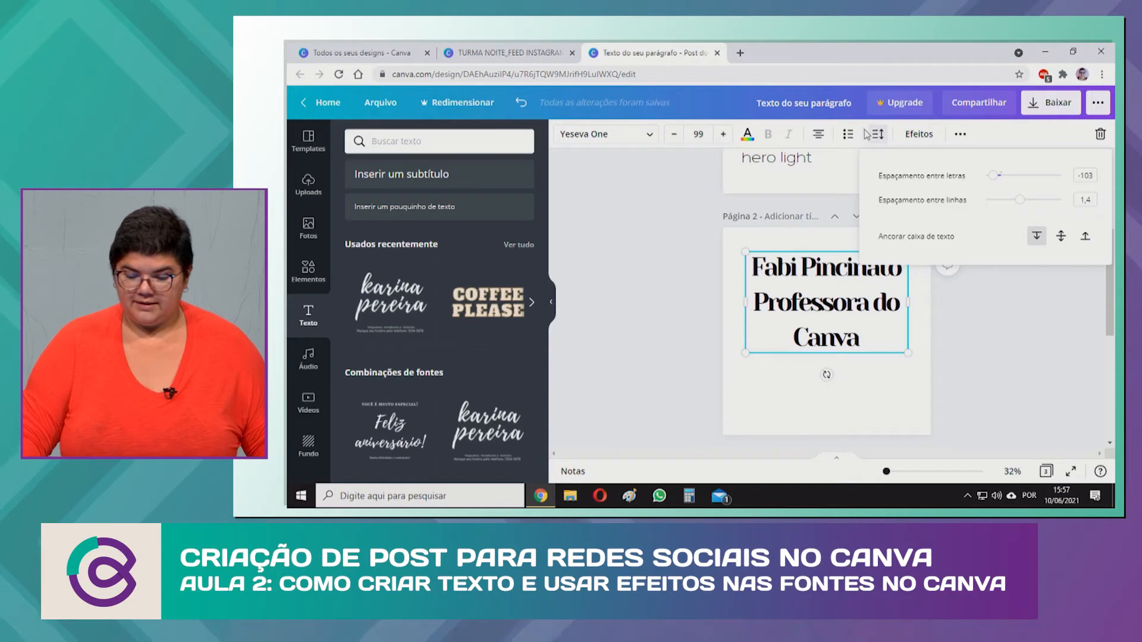
pyautogui.moveTo(1022, 207)
pyautogui.mouseDown()
pyautogui.moveTo(999, 207)
pyautogui.moveTo(1016, 207)
pyautogui.mouseUp()
pyautogui.click(903, 382)
# Bend the page 2 text block into an arc with the Curvar shape effect
pyautogui.click(853, 331)
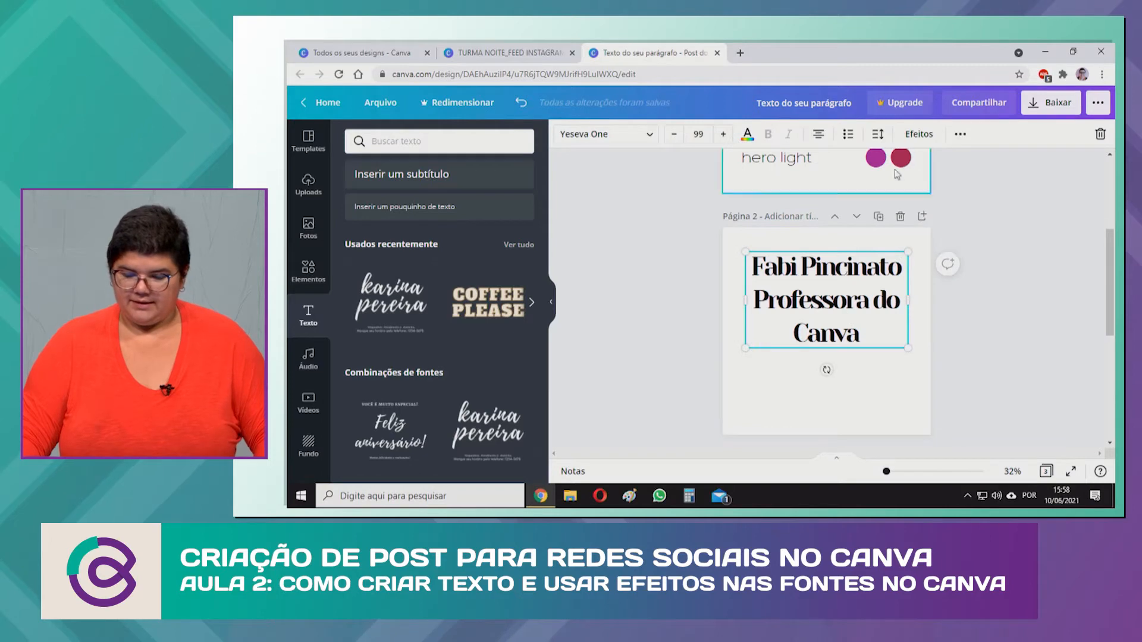
pyautogui.click(917, 136)
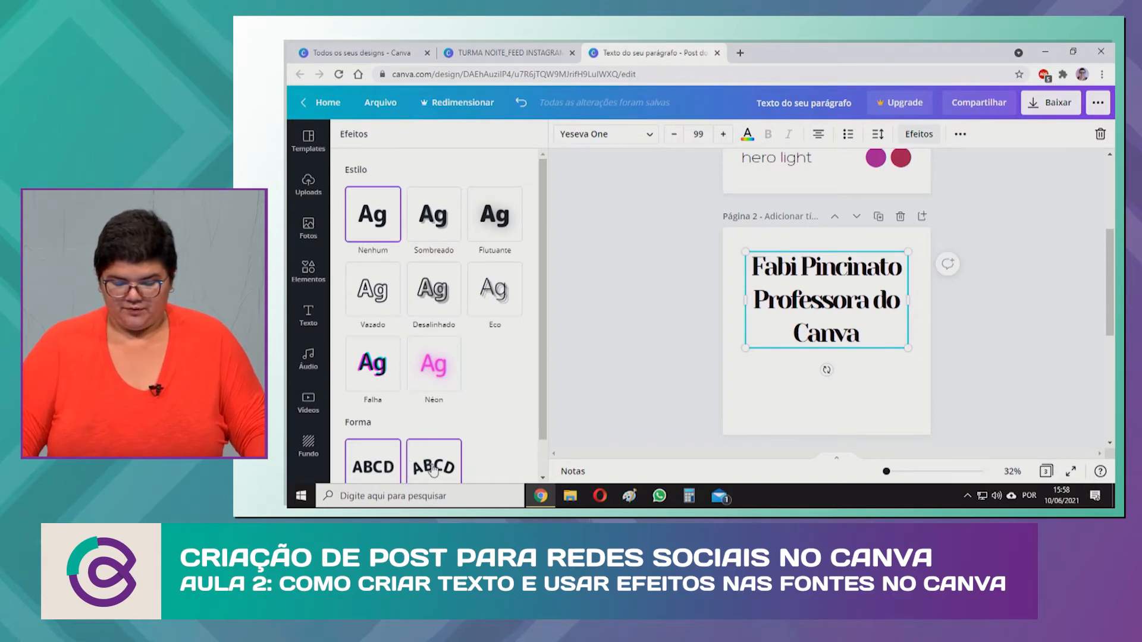
pyautogui.scroll(-1, 433, 470)
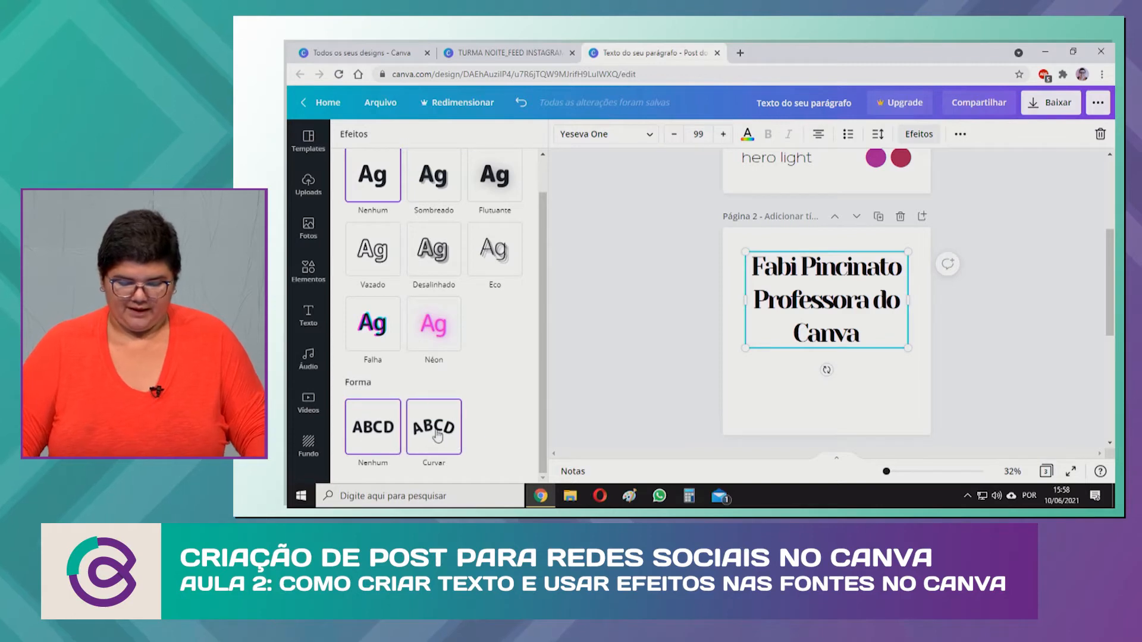
pyautogui.click(438, 436)
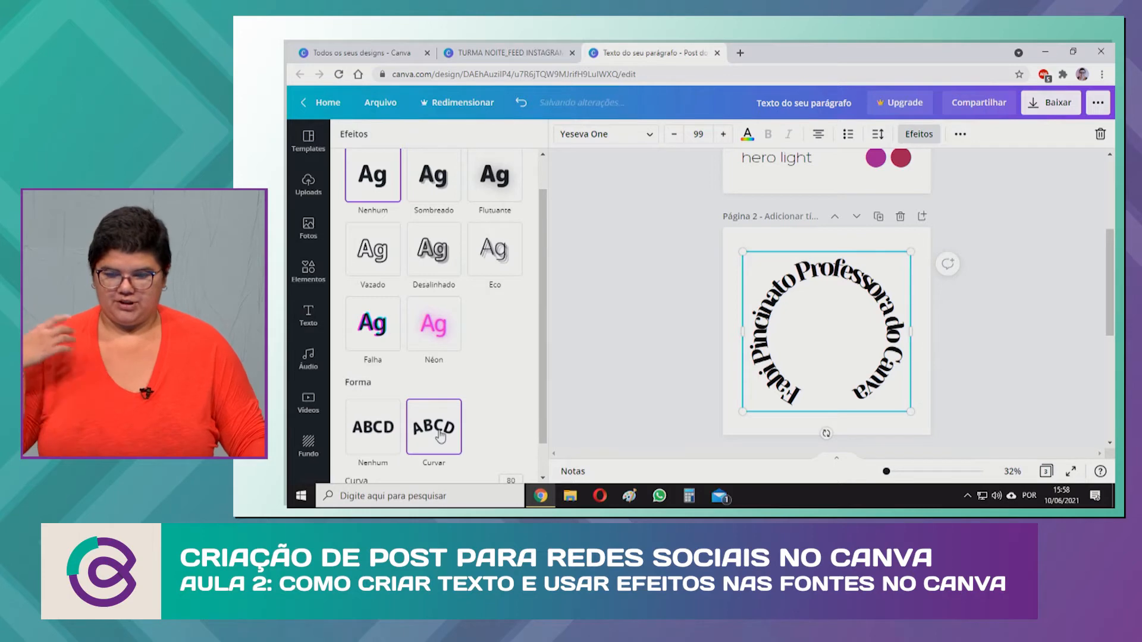
pyautogui.click(961, 340)
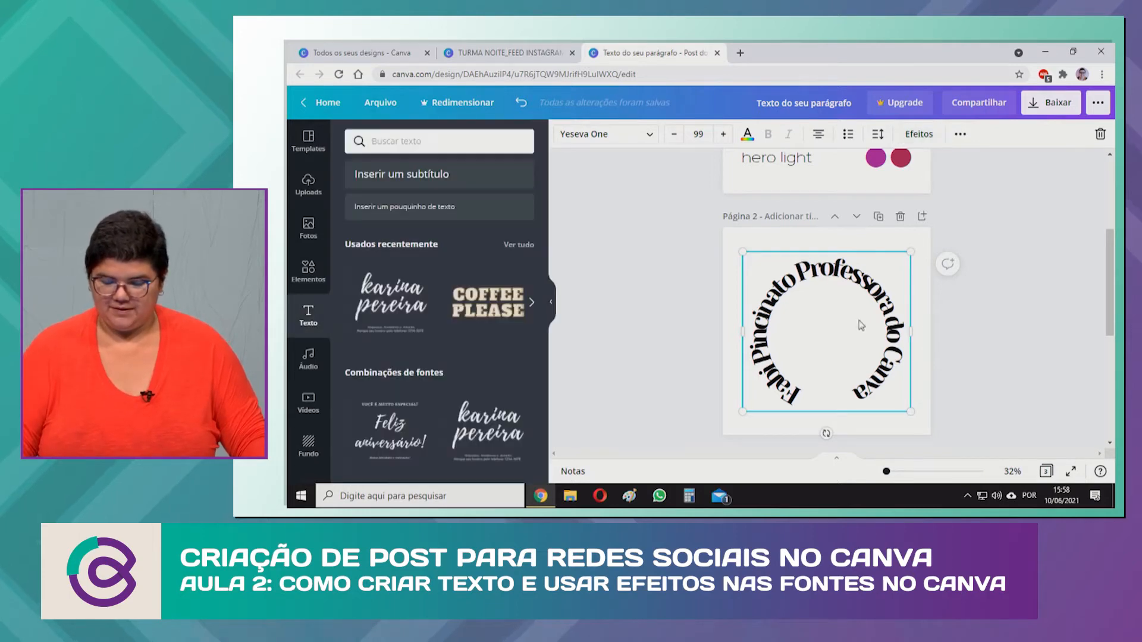
# Add a blank page after page 2 and duplicate page 2 with its curved text
pyautogui.click(922, 217)
pyautogui.scroll(2, 892, 285)
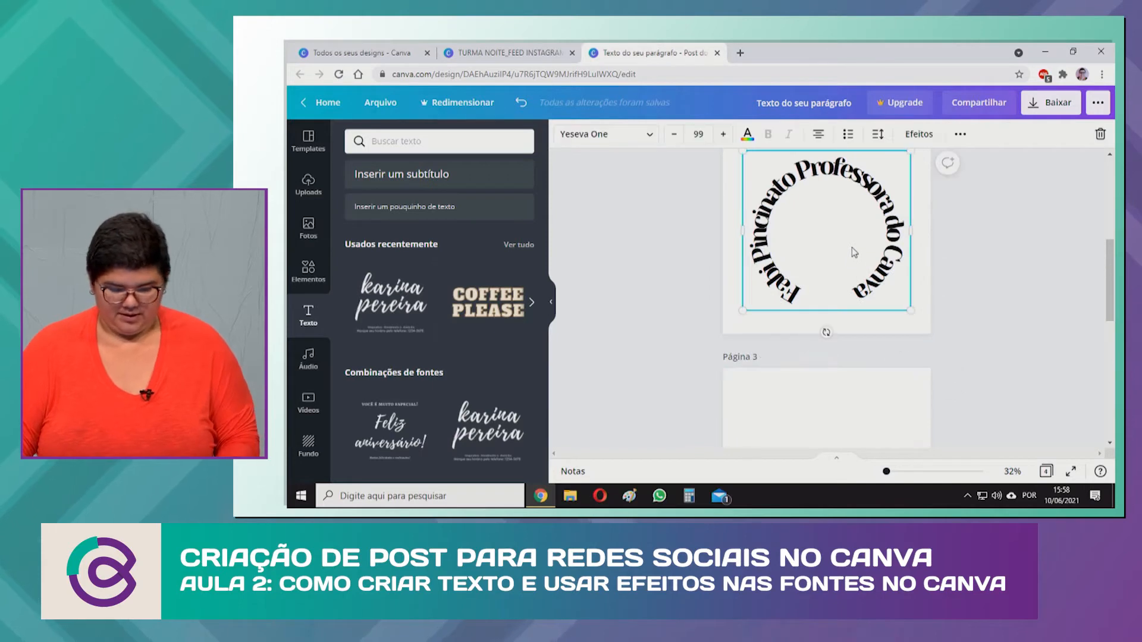
pyautogui.scroll(3, 851, 250)
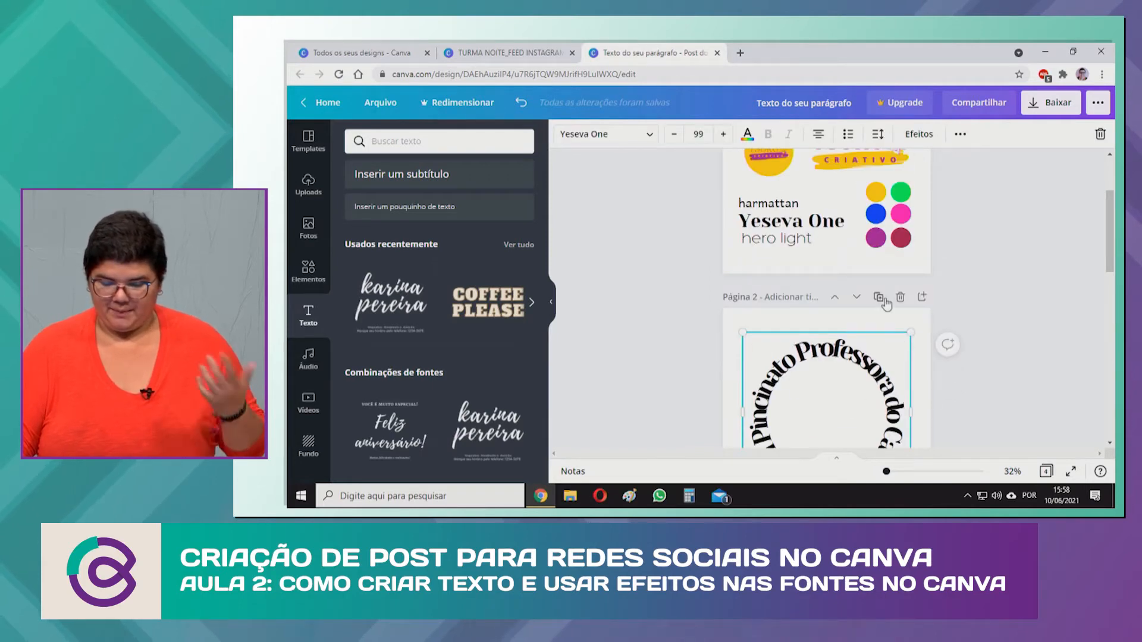
pyautogui.scroll(-1, 885, 302)
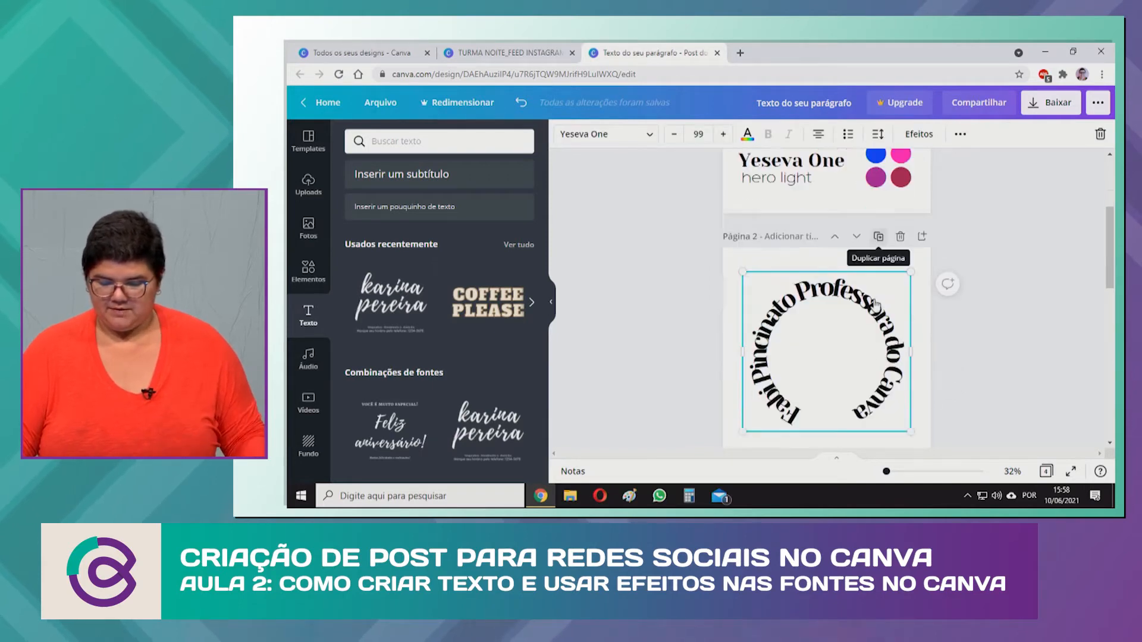
pyautogui.click(879, 238)
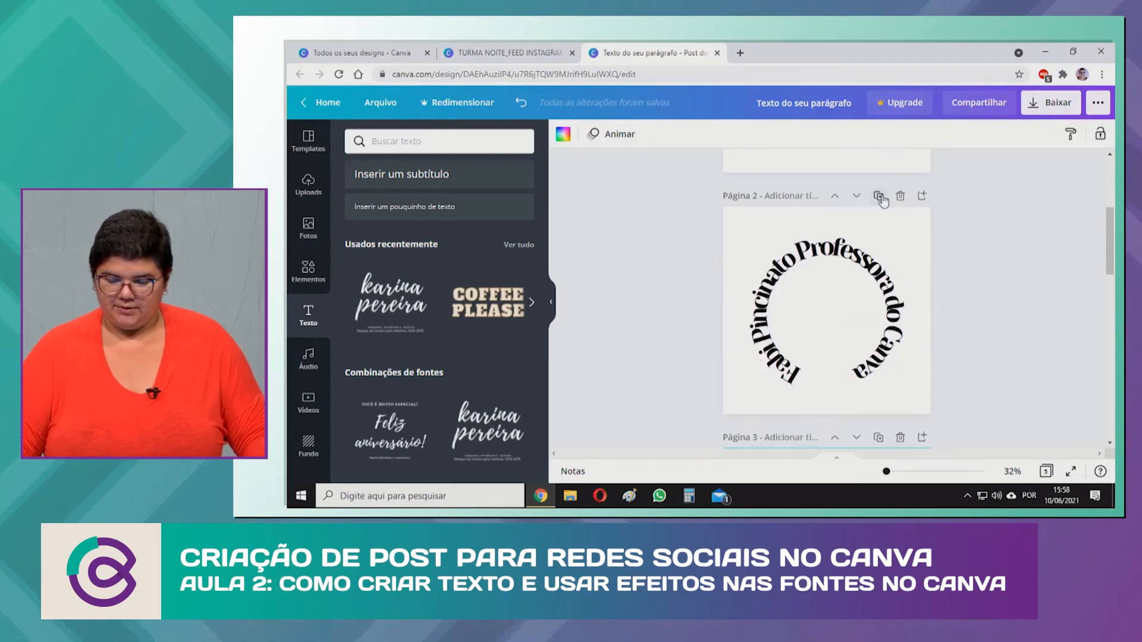
# Apply the Daydream font to the curved text on page 3
pyautogui.scroll(-3, 855, 302)
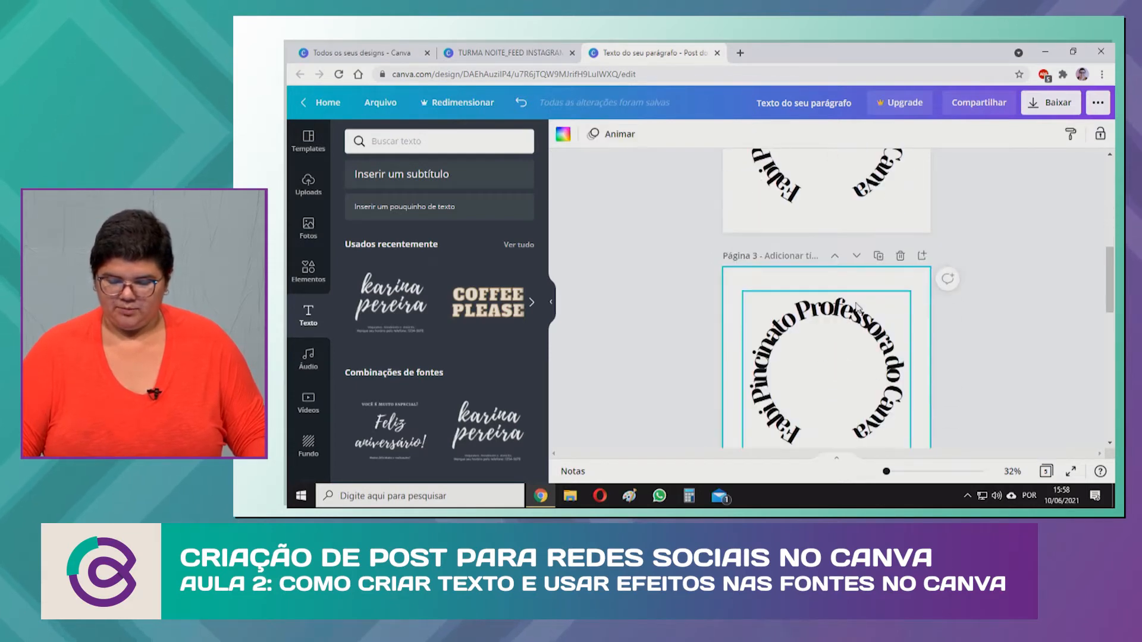
pyautogui.click(851, 318)
pyautogui.click(648, 135)
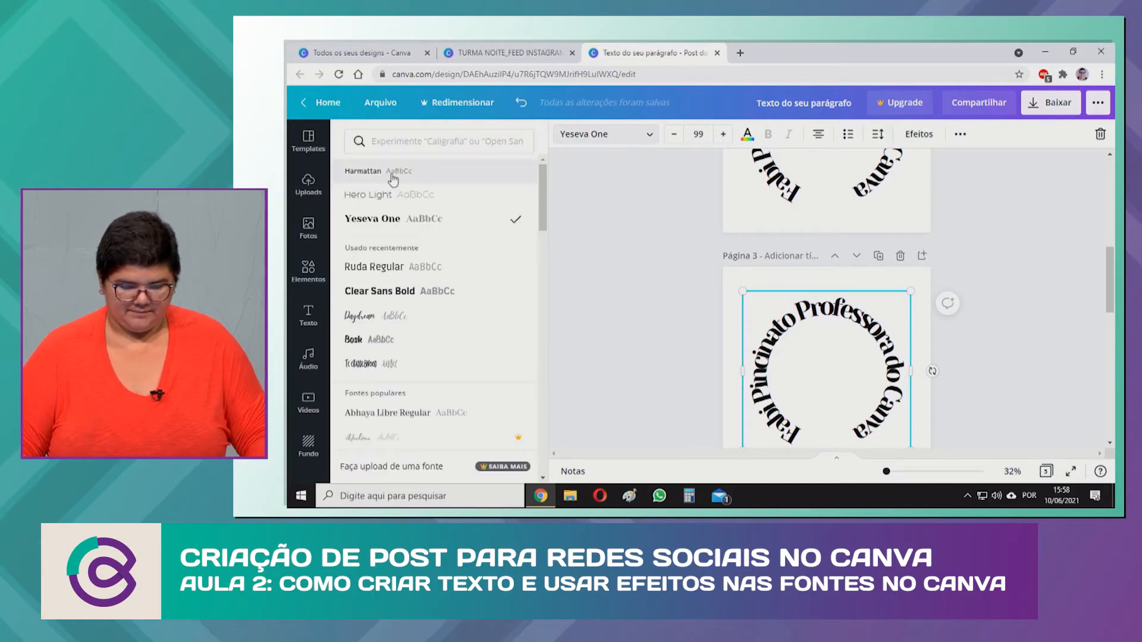
pyautogui.click(372, 318)
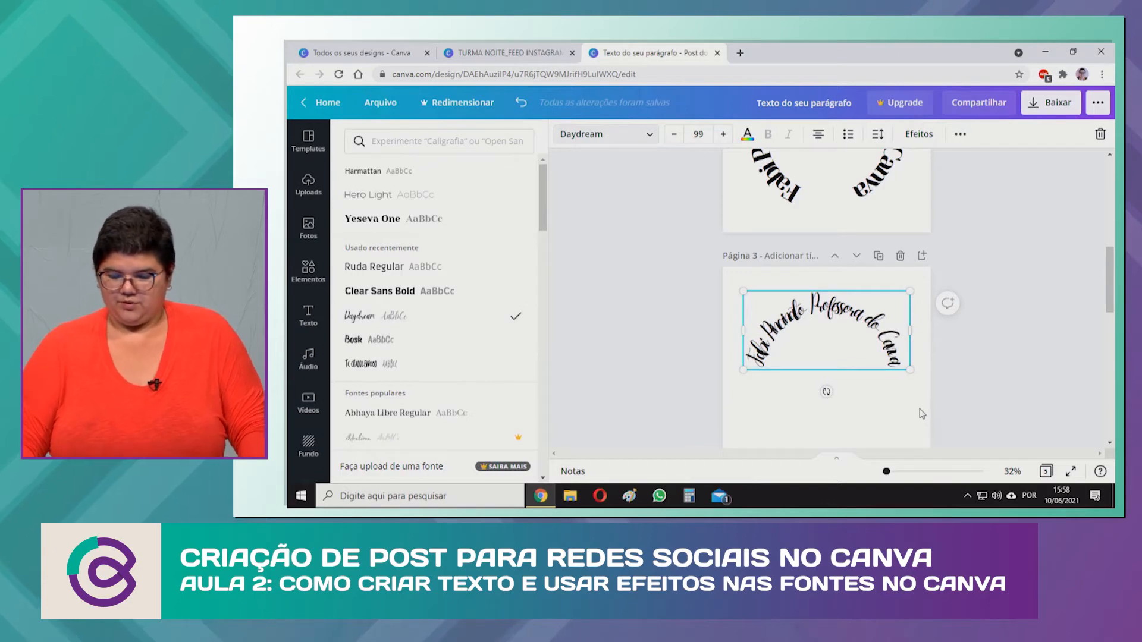
# Increase the curve amount of the page 3 text so it bends into a tighter arc
pyautogui.click(920, 135)
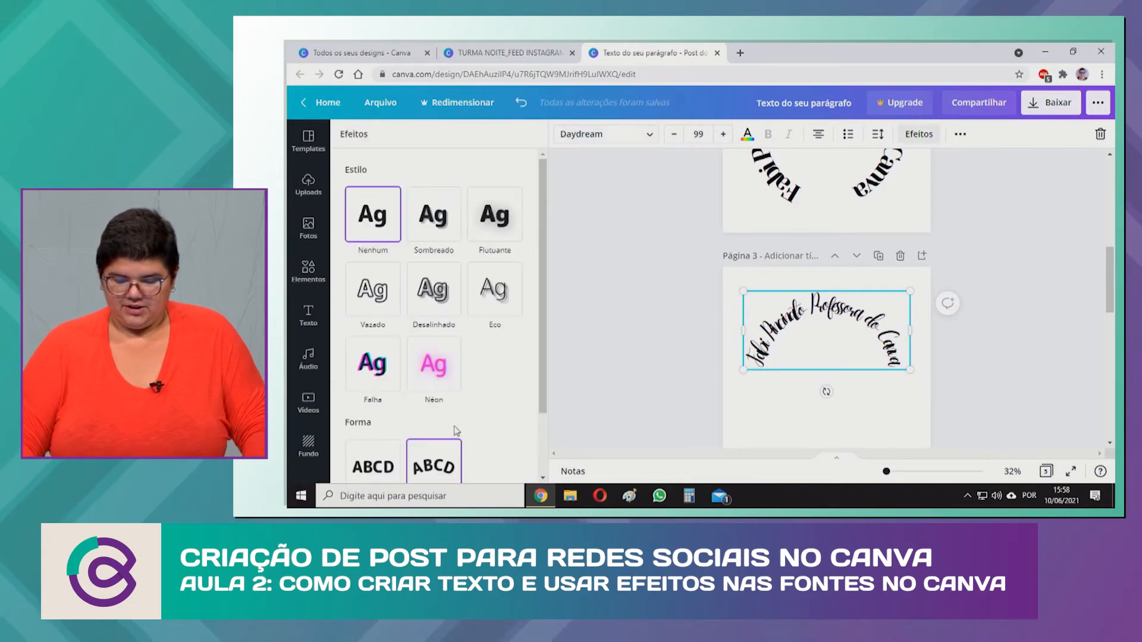
pyautogui.scroll(-2, 442, 416)
pyautogui.moveTo(500, 459); pyautogui.dragTo(525, 463)
pyautogui.click(828, 424)
pyautogui.click(867, 441)
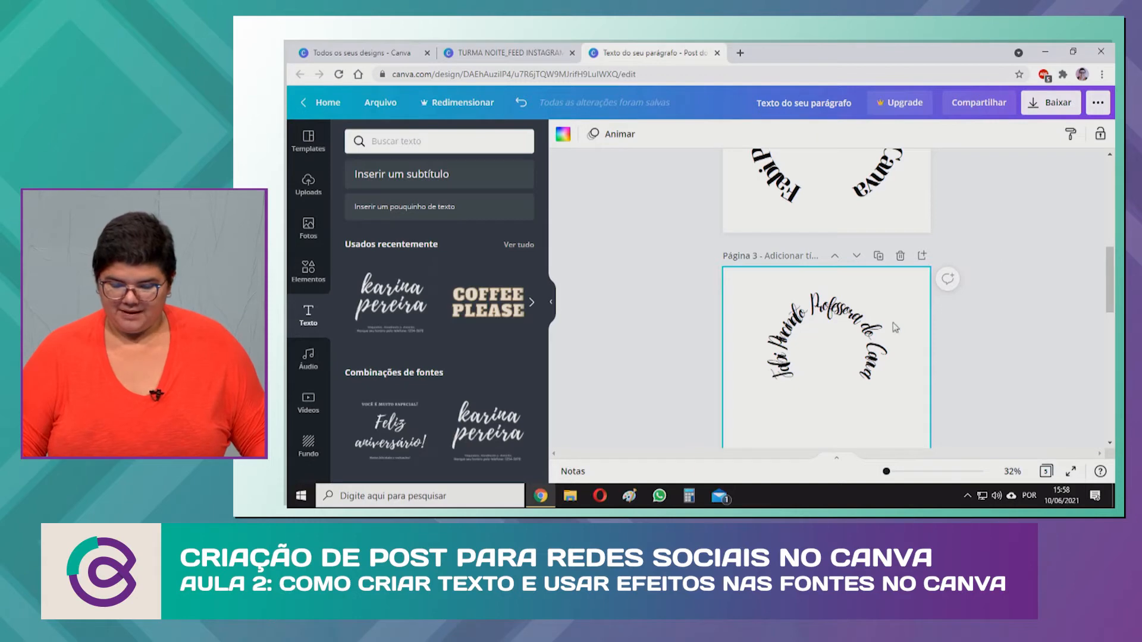
# Enlarge the curved text on page 3 to a font size of 128
pyautogui.click(884, 369)
pyautogui.moveTo(886, 388); pyautogui.dragTo(907, 445)
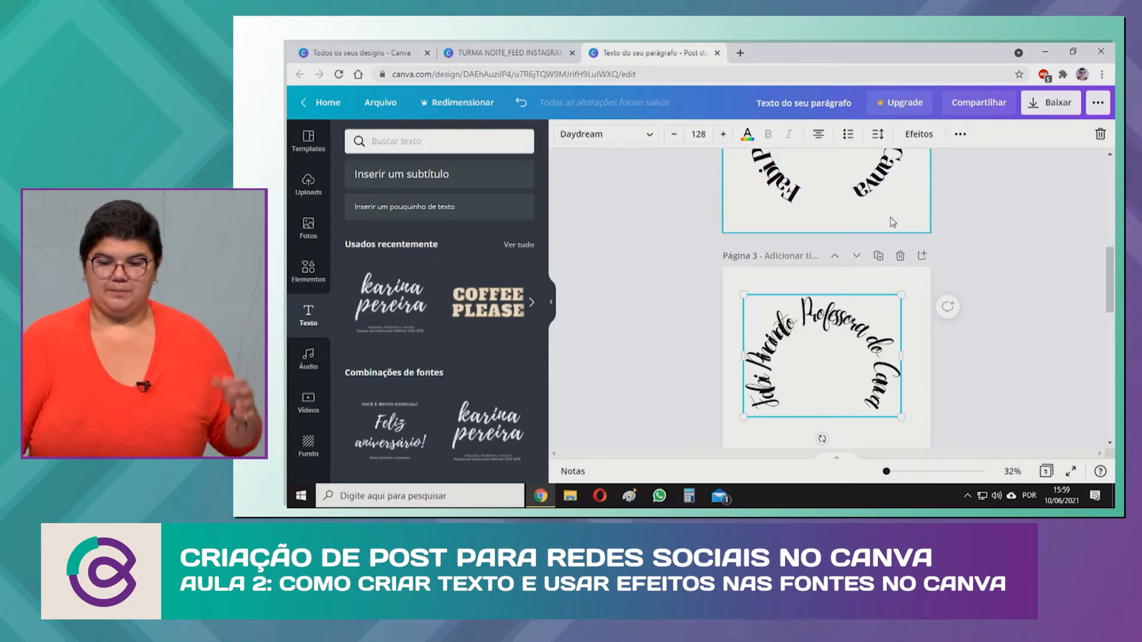
pyautogui.scroll(1, 859, 221)
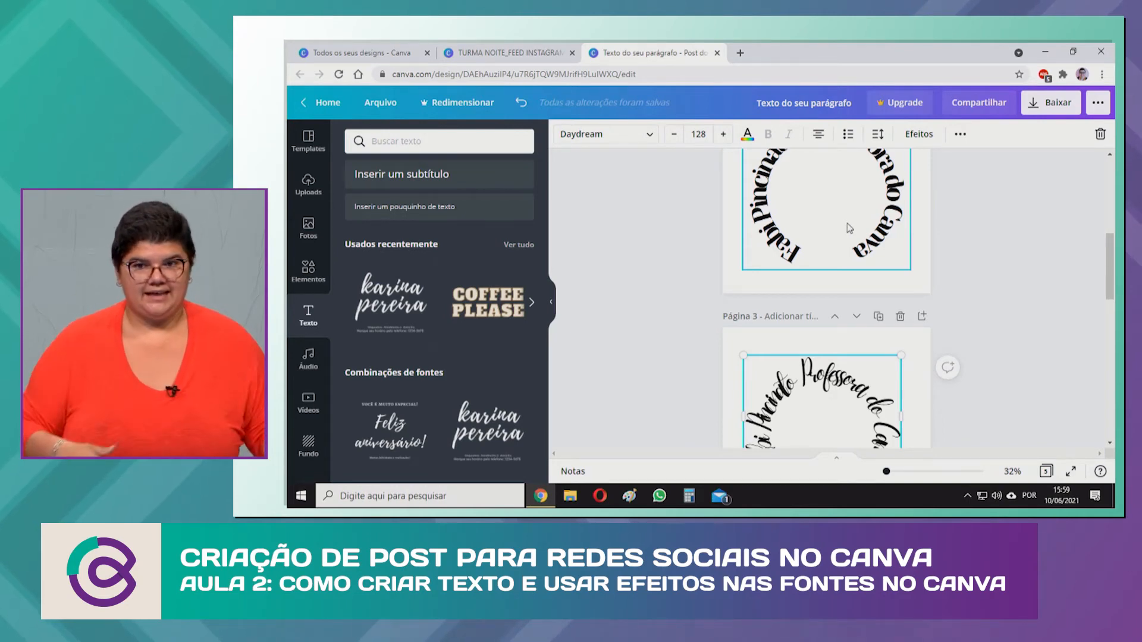
pyautogui.scroll(1, 844, 221)
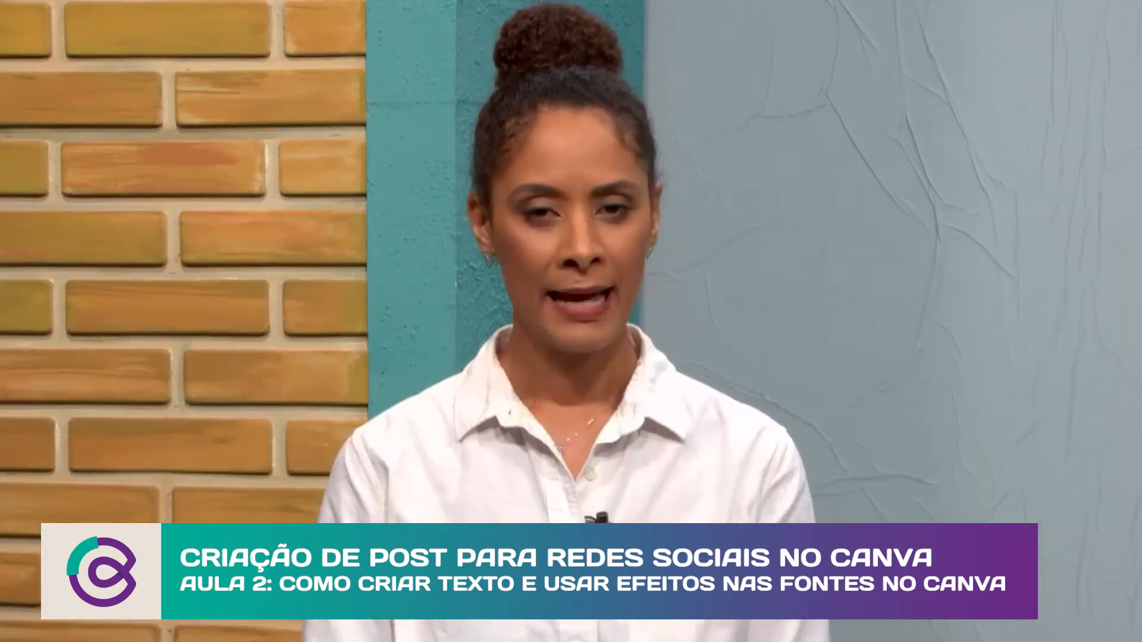